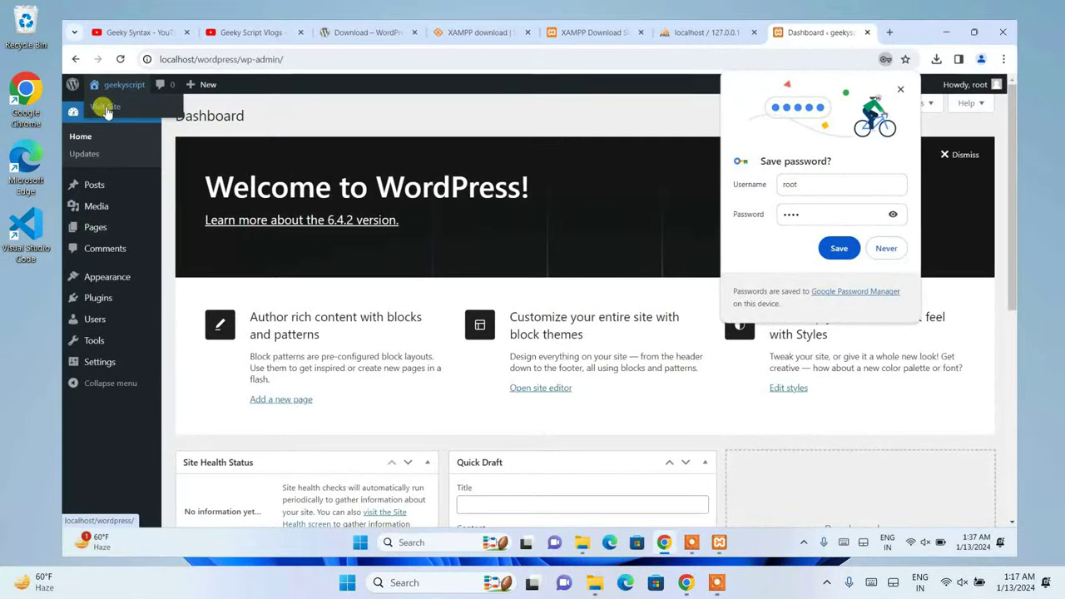
- View the geekyscript site's front end, declining to save the login password
left_click(103, 129)
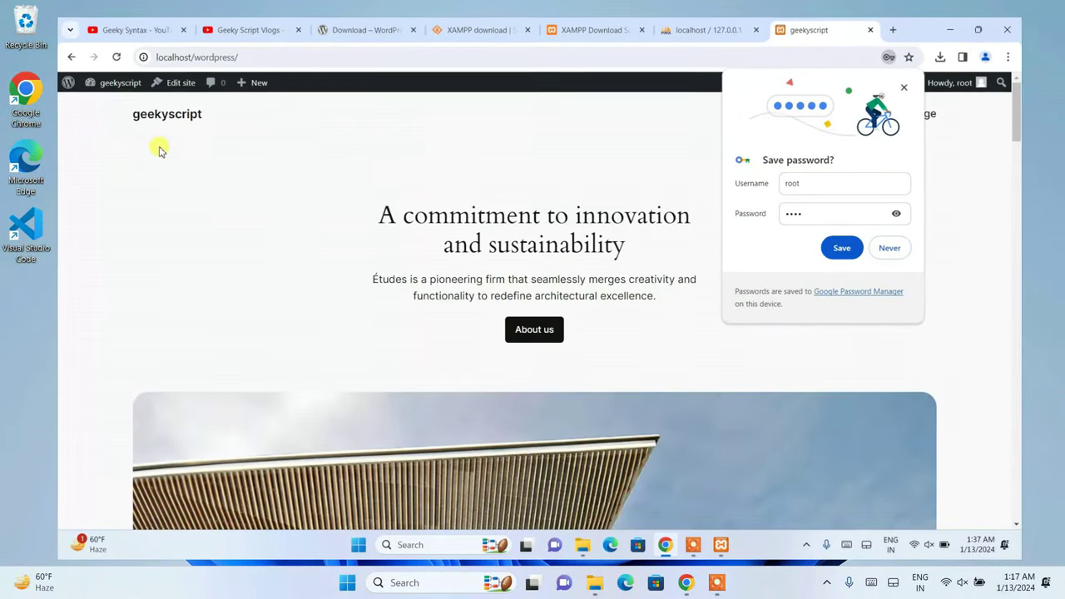
left_click(889, 248)
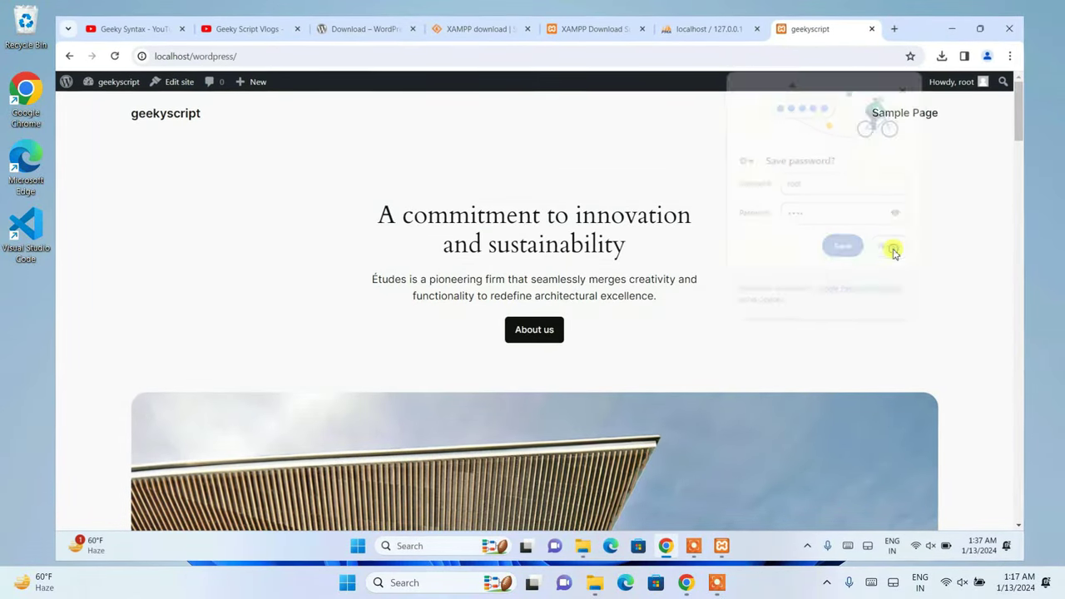
scroll(340, 167, "down", 15)
scroll(374, 173, "down", 20)
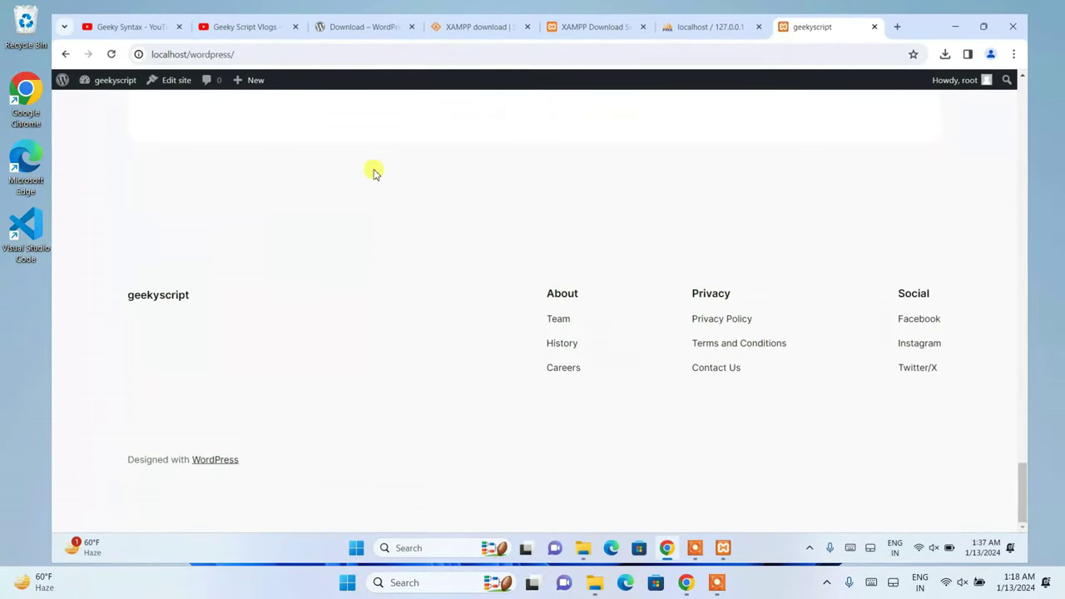
scroll(394, 257, "up", 12)
scroll(395, 261, "up", 10)
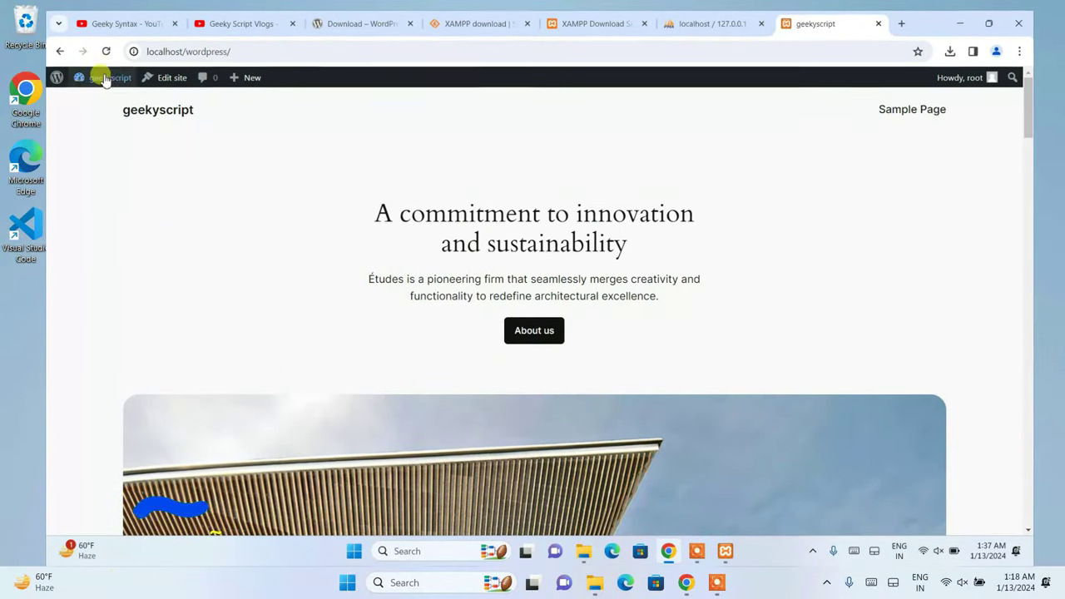
- Return to the WordPress Dashboard from the site-name menu and bring the browser back up
mouse_move(104, 80)
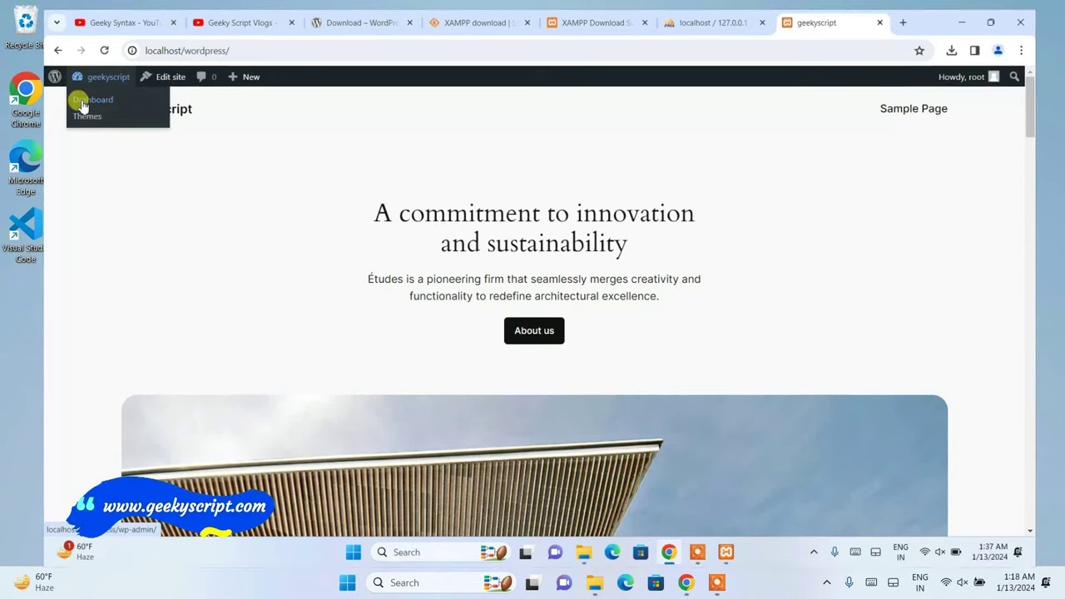
left_click(81, 102)
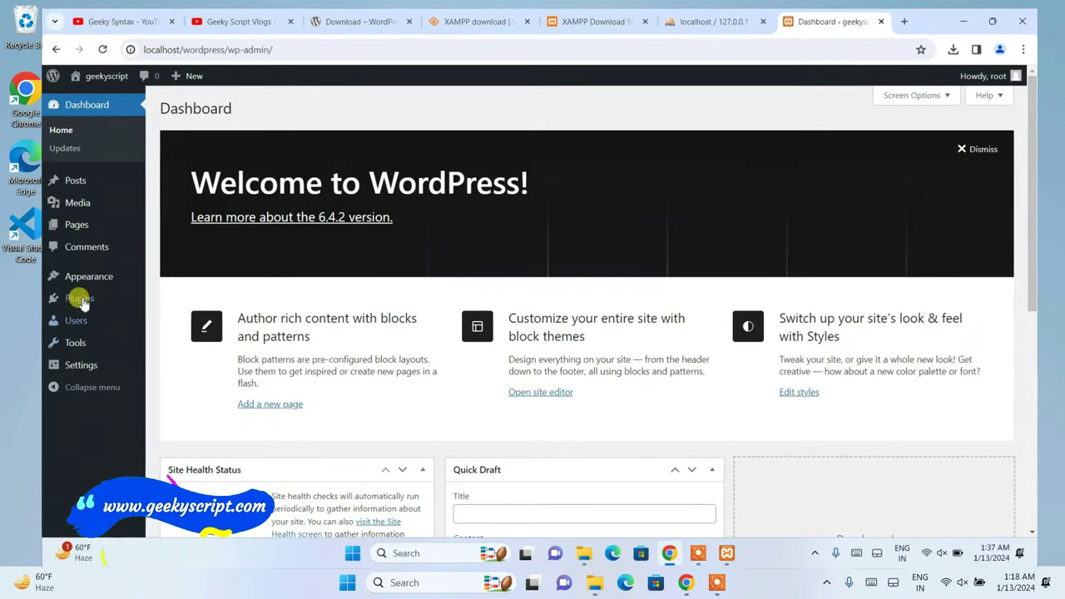
mouse_move(78, 276)
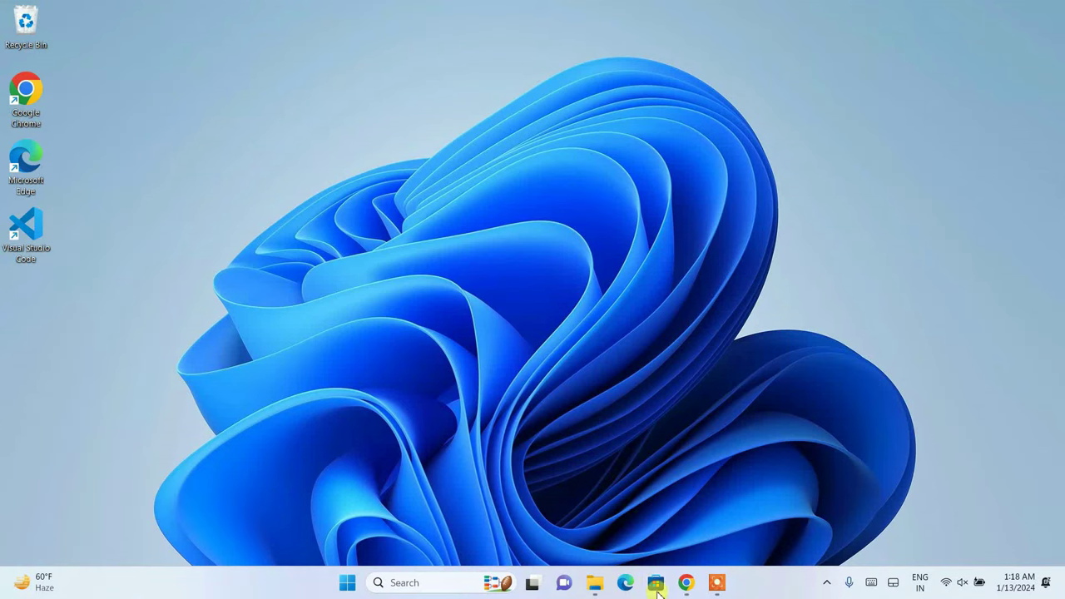
left_click(685, 582)
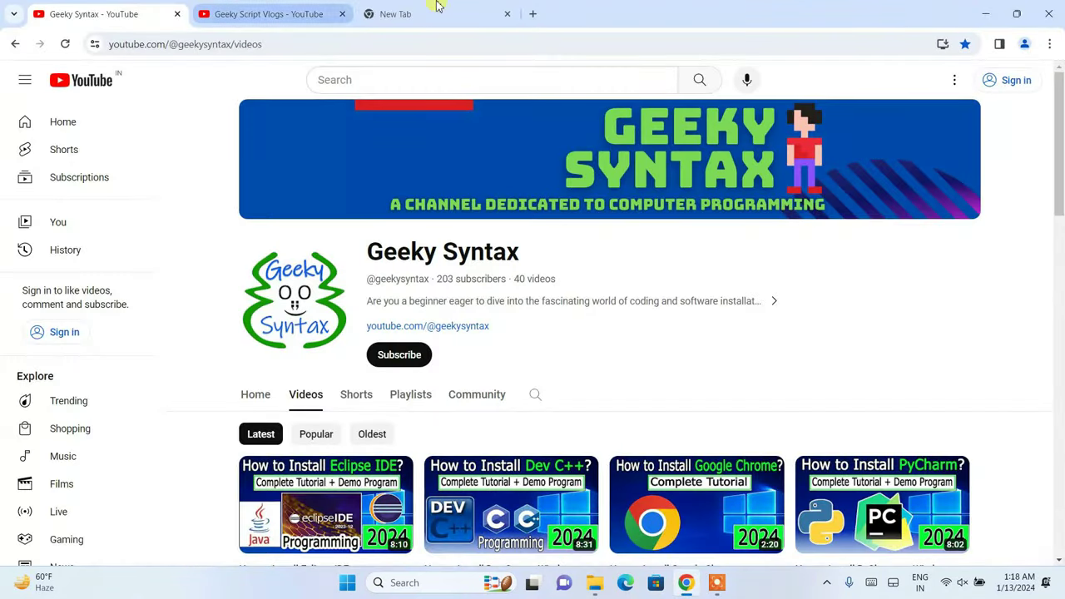
- Search 'wordpress download' and go to the WordPress.org download page
left_click(408, 15)
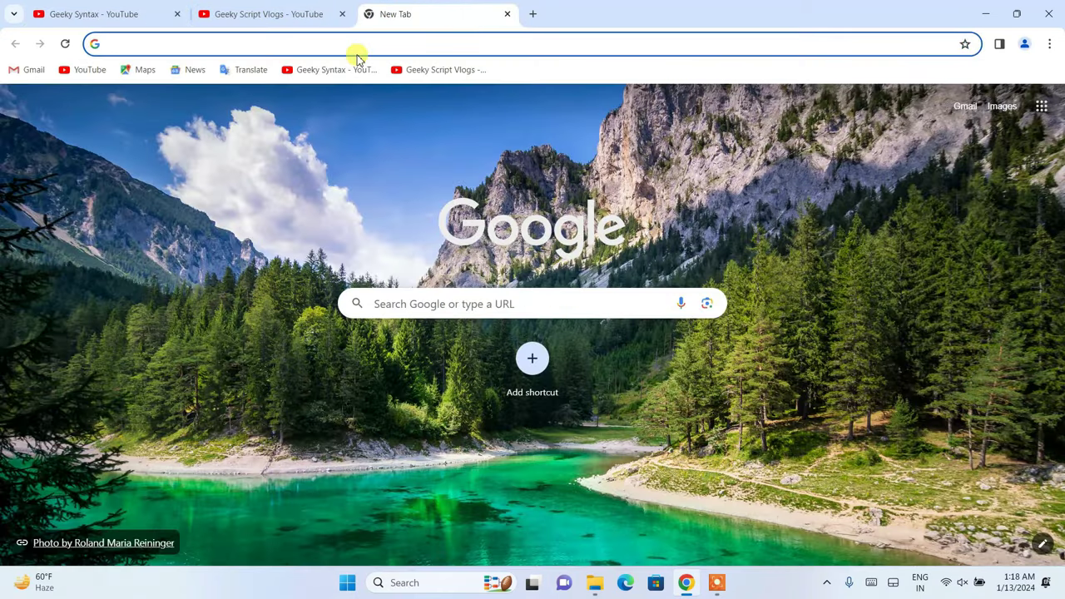
left_click(366, 45)
type("wordpress down")
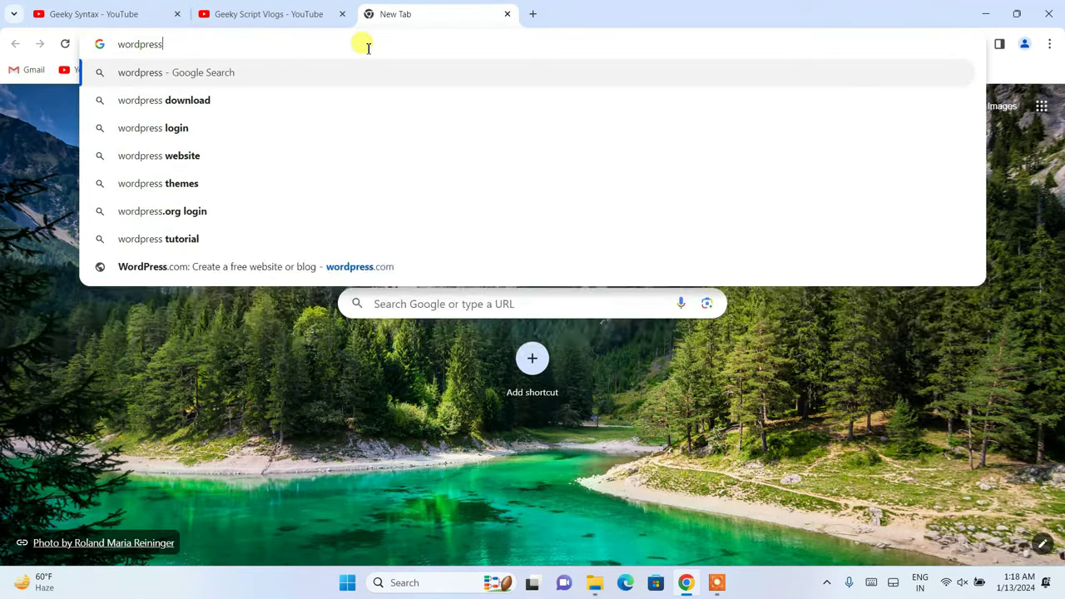
key("Return")
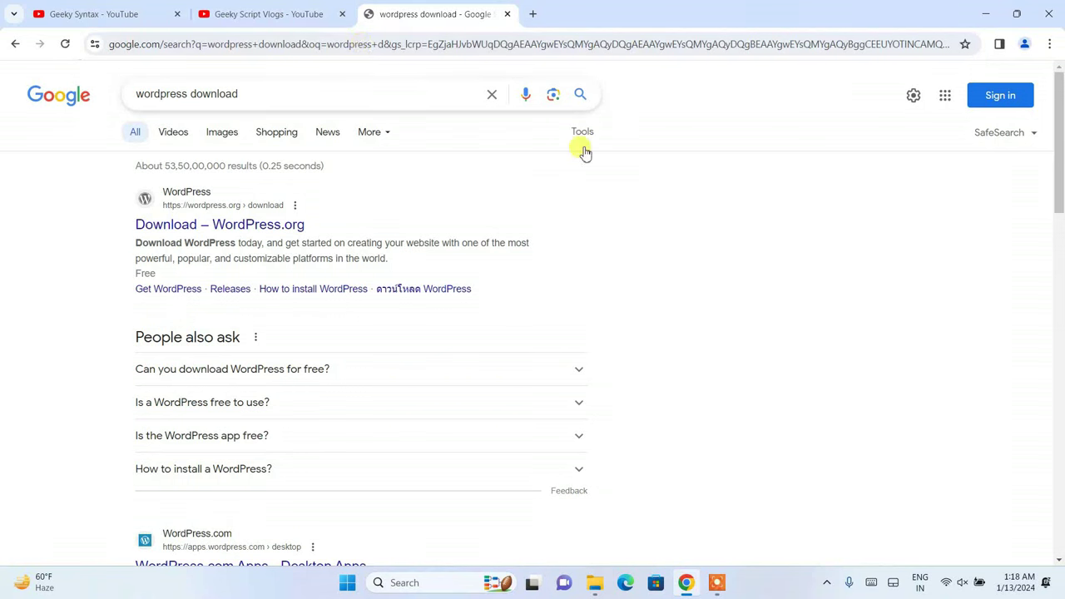
left_click(258, 229)
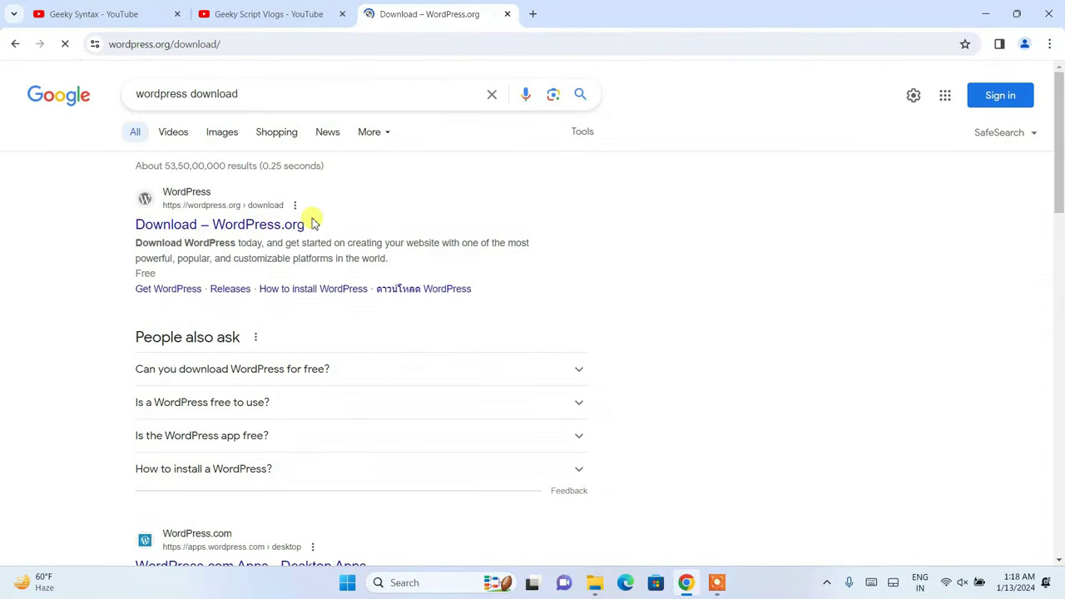
- Download WordPress 6.4.2 and check the download's progress
left_click_drag(375, 189, 626, 188)
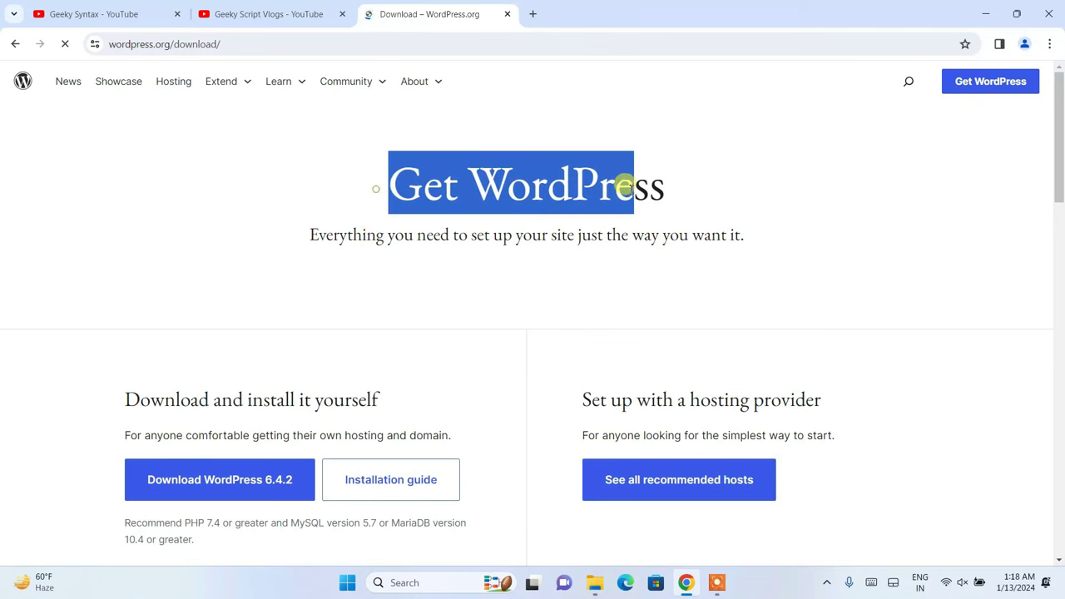
left_click(280, 43)
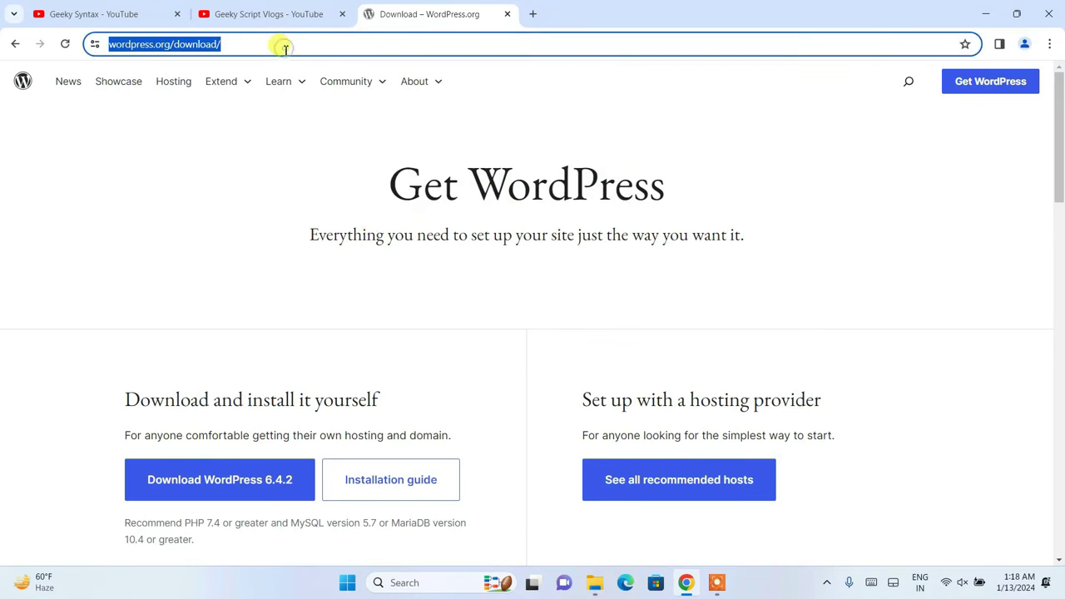
left_click(316, 157)
scroll(317, 155, "down", 1)
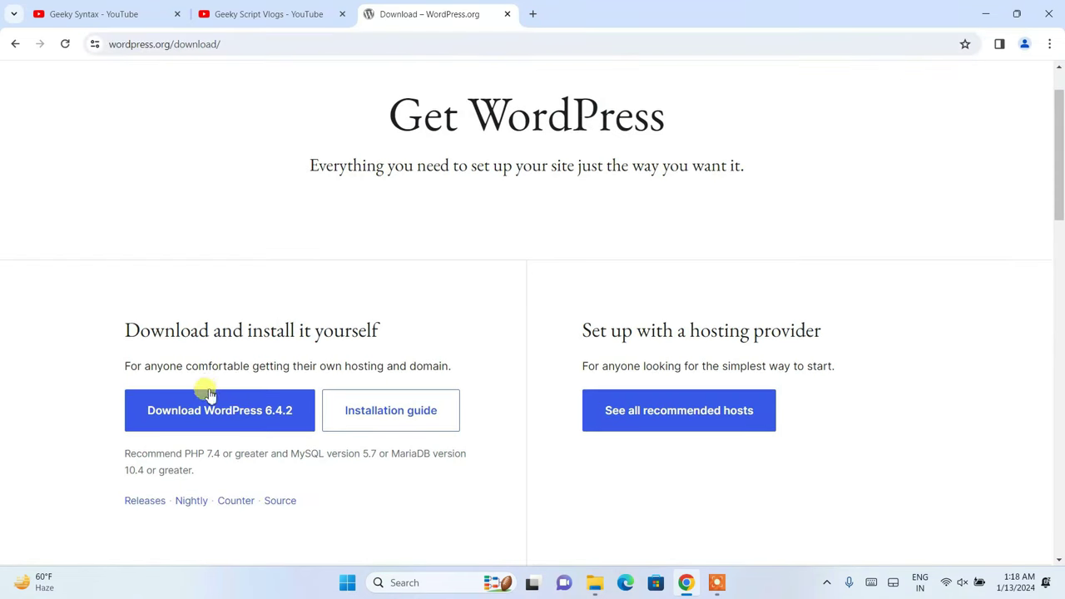
left_click(160, 410)
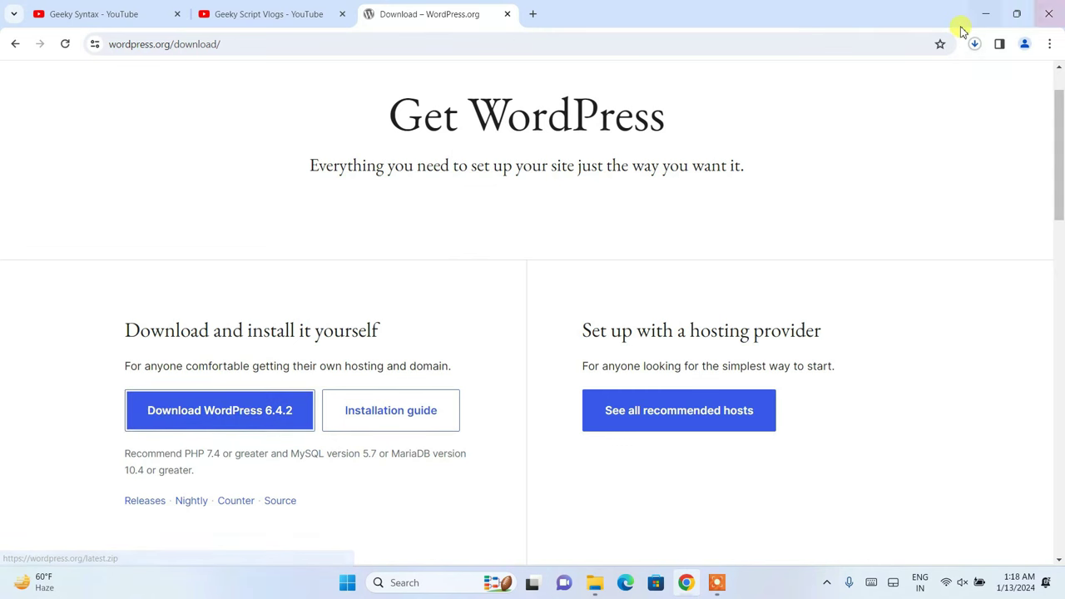
left_click(980, 49)
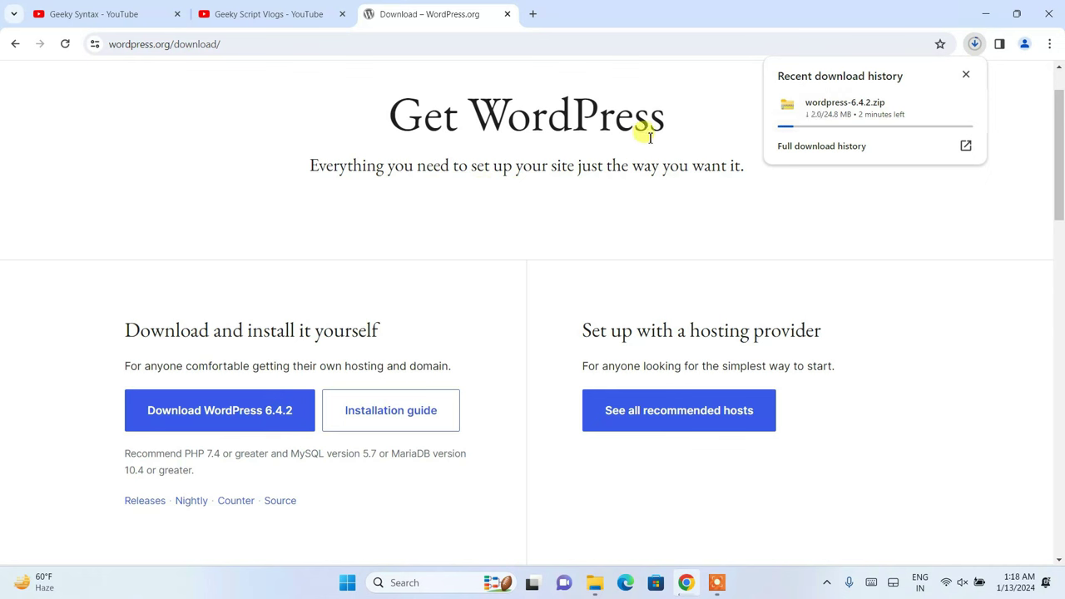
left_click(621, 131)
left_click(533, 15)
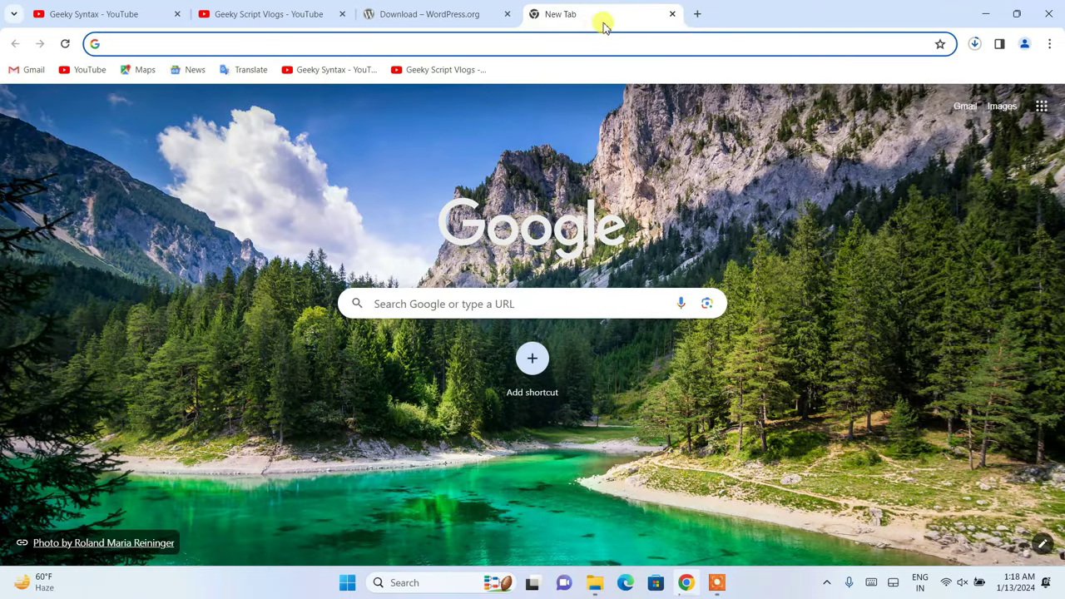
- Search 'xampp download' and request the XAMPP 8.2.12 Windows installer from apachefriends.org
type("xam")
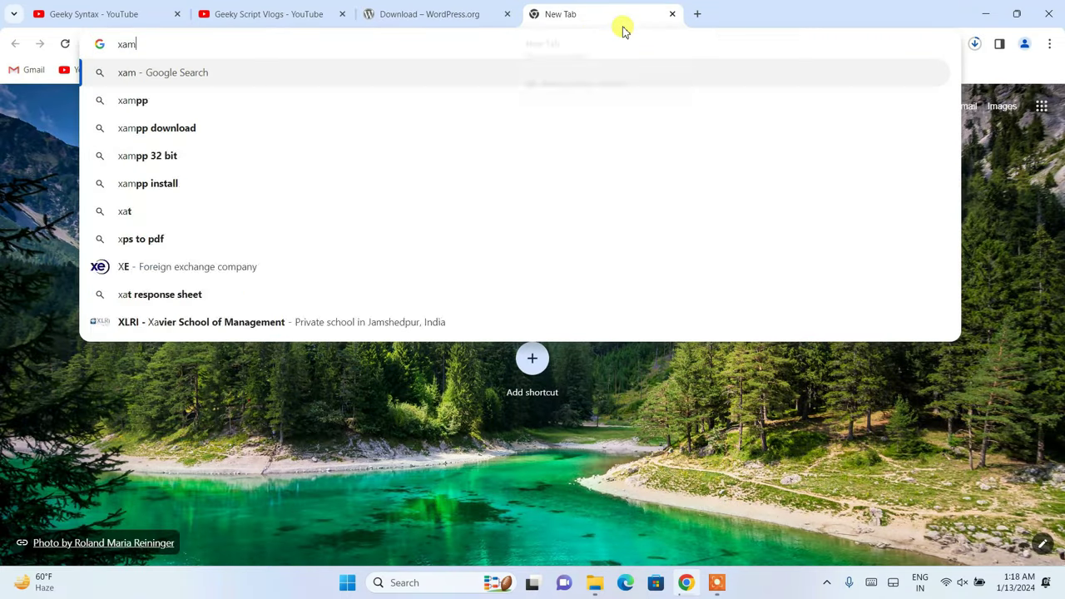
type("pp download")
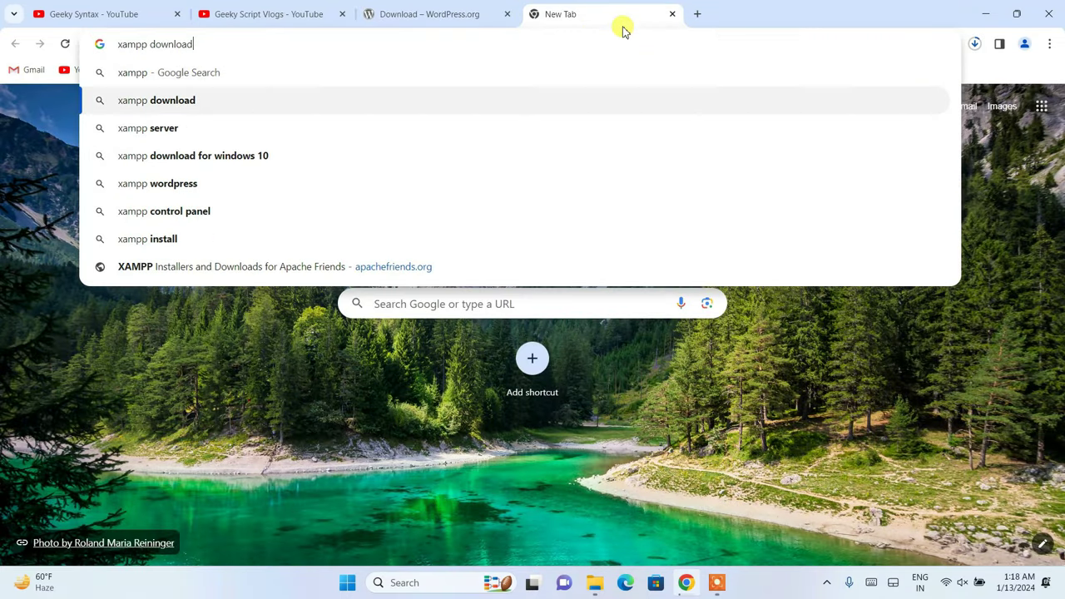
key("Return")
left_click(189, 230)
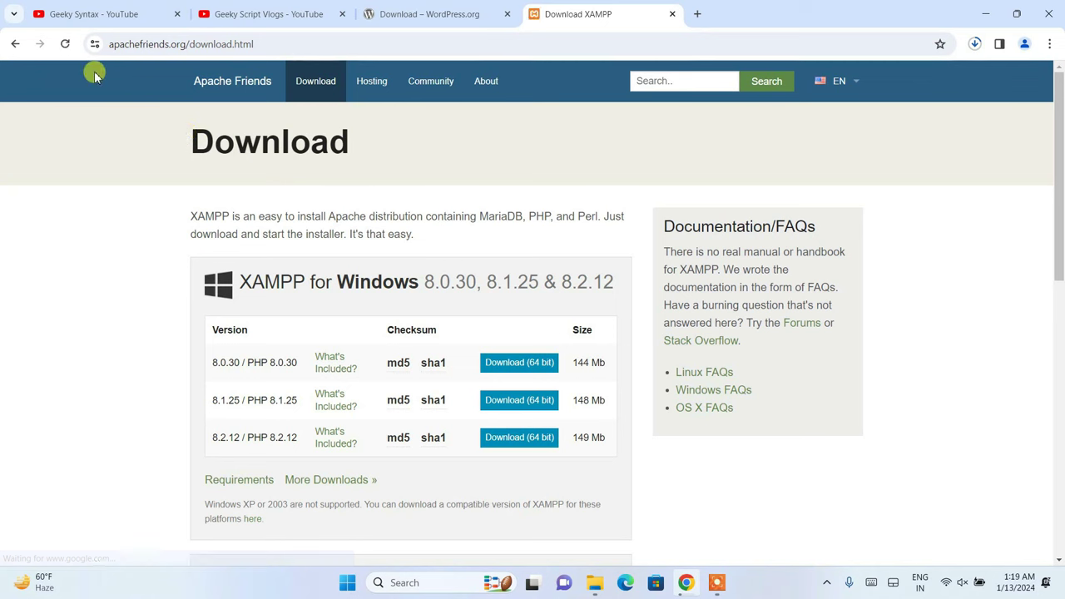
left_click(309, 41)
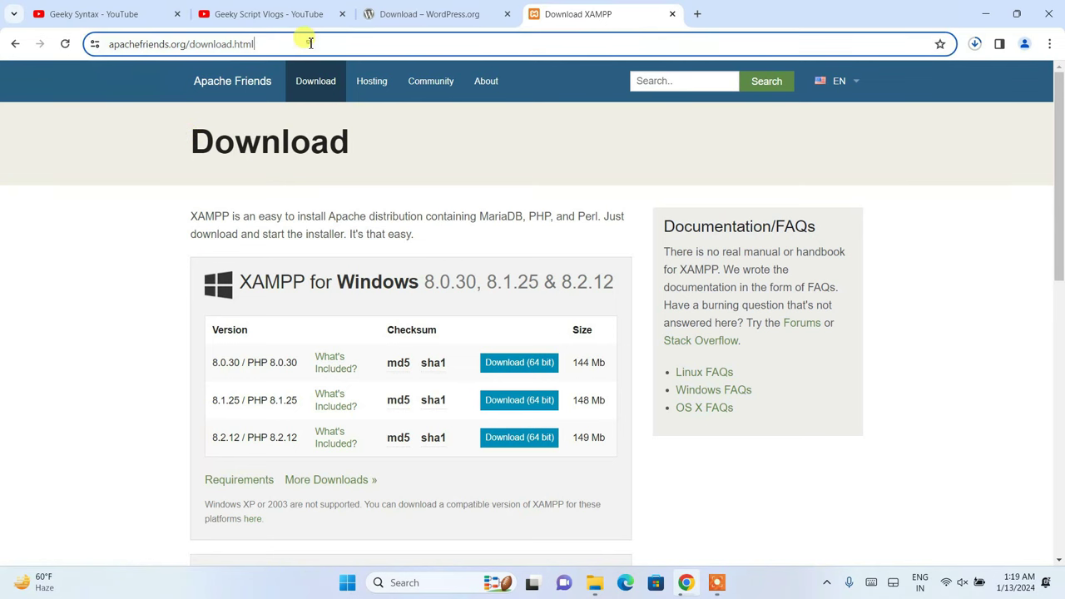
left_click(447, 150)
scroll(421, 171, "down", 2)
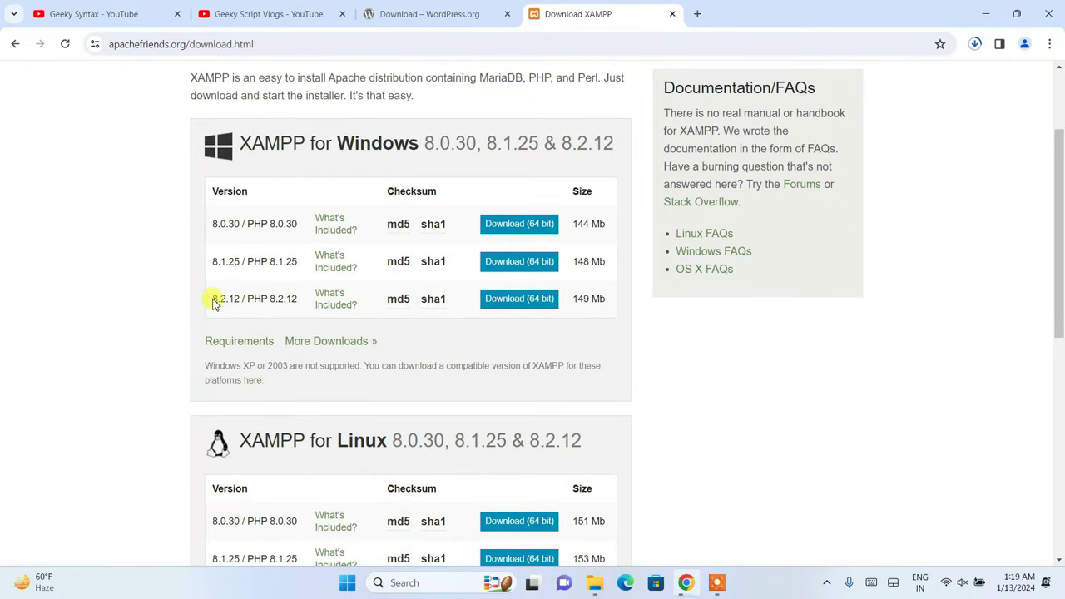
left_click(511, 298)
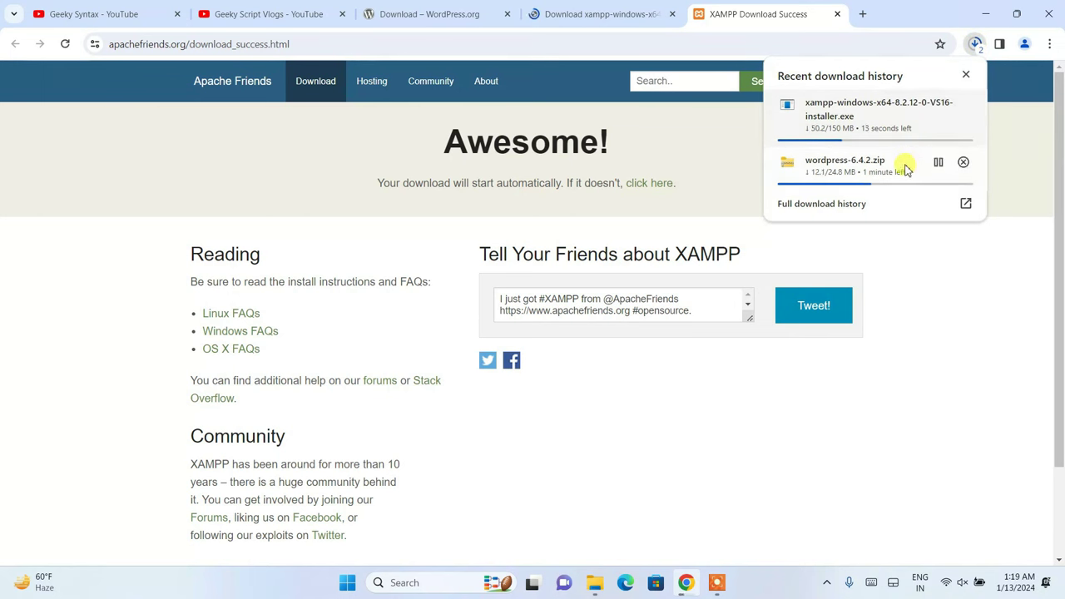
- Cancel the XAMPP installer and wordpress-6.4.2.zip downloads, then minimize Chrome
left_click(963, 104)
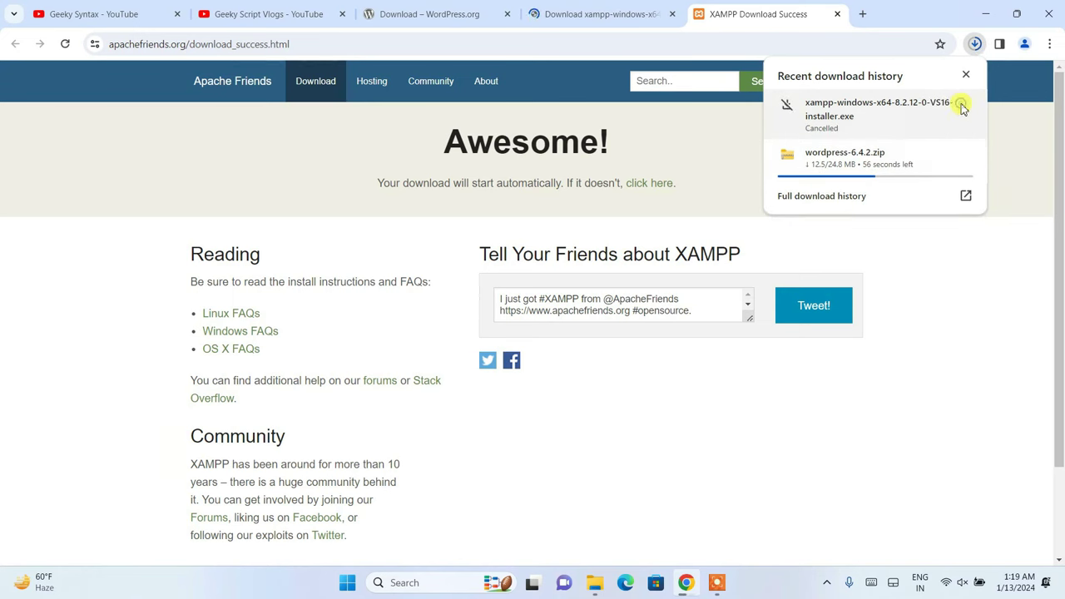
left_click(965, 156)
left_click(1018, 142)
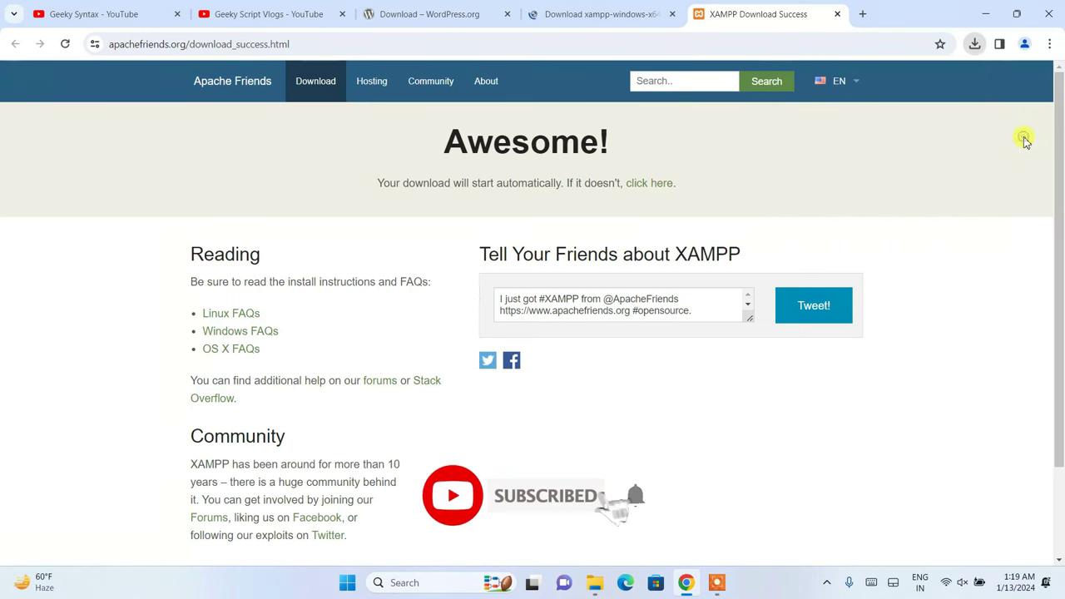
left_click(990, 13)
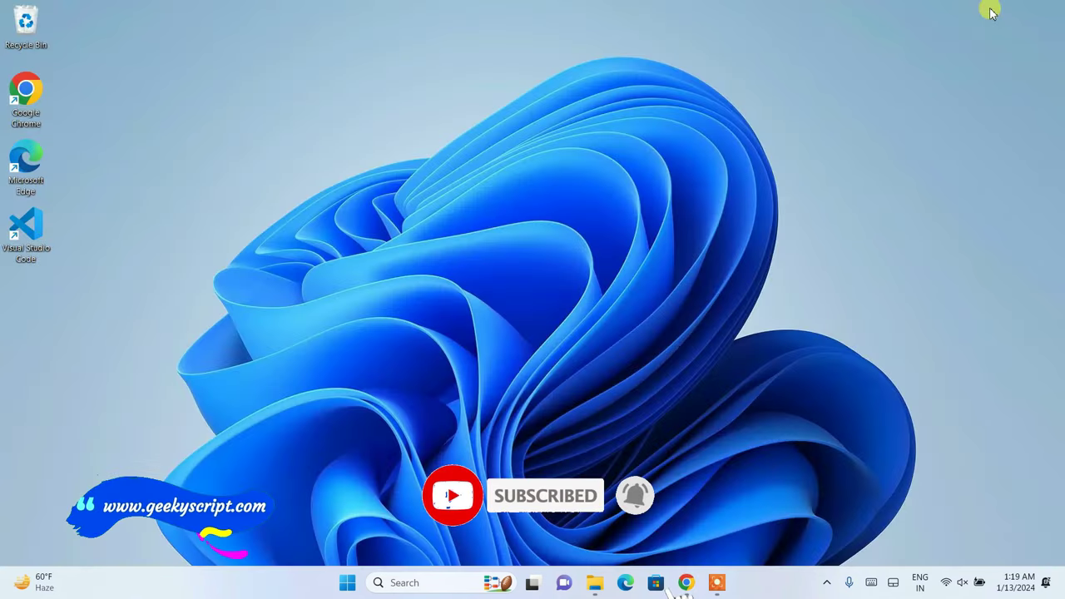
- Launch the XAMPP installer from the Downloads\Software folder and clear the desktop
left_click(594, 584)
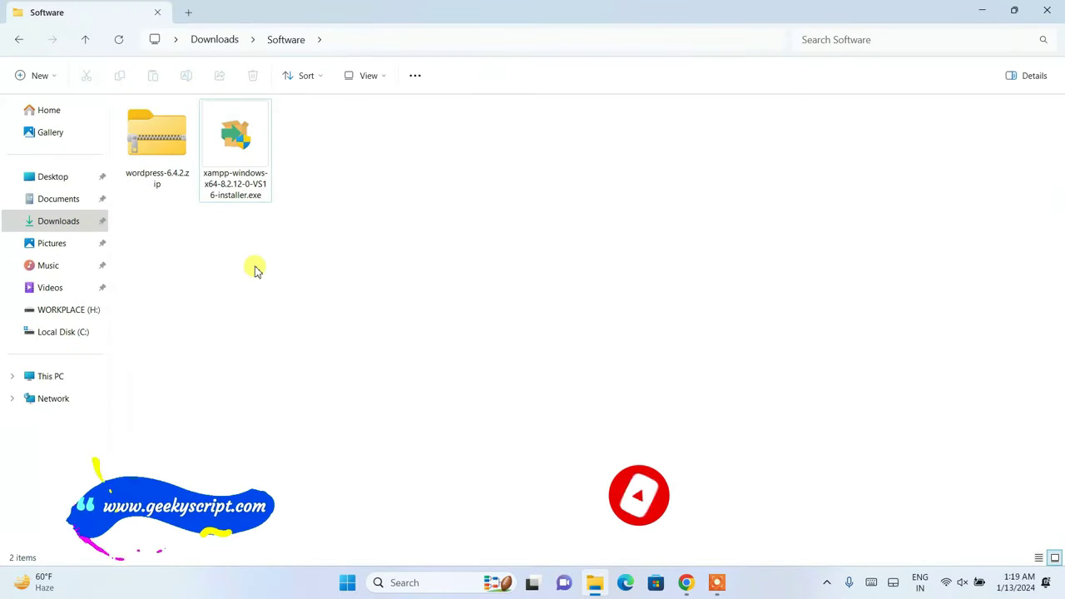
left_click(250, 133)
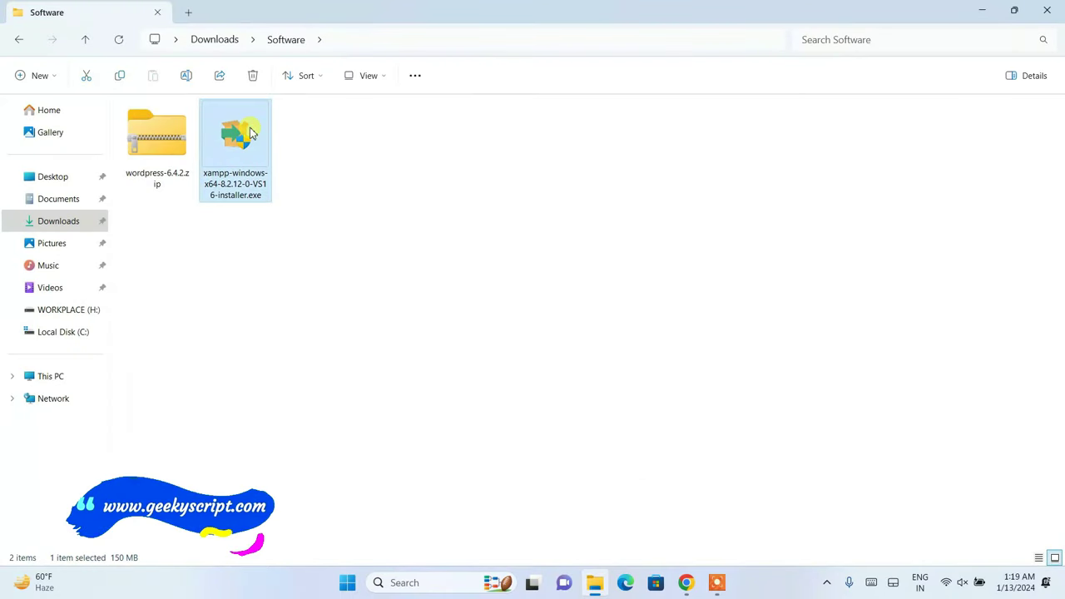
left_click(141, 141)
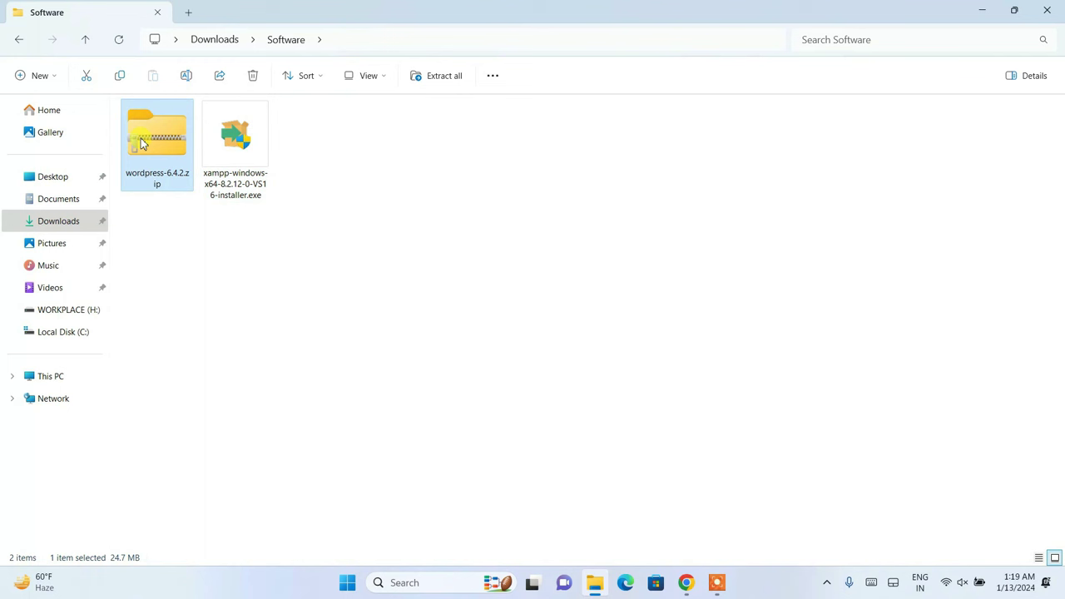
left_click(233, 133)
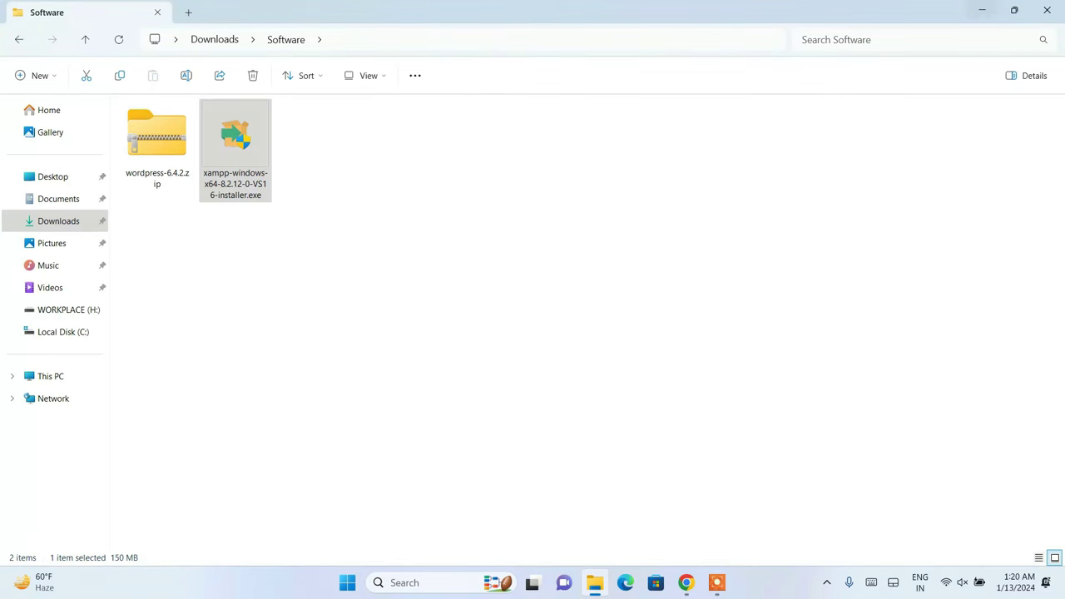
left_click(982, 10)
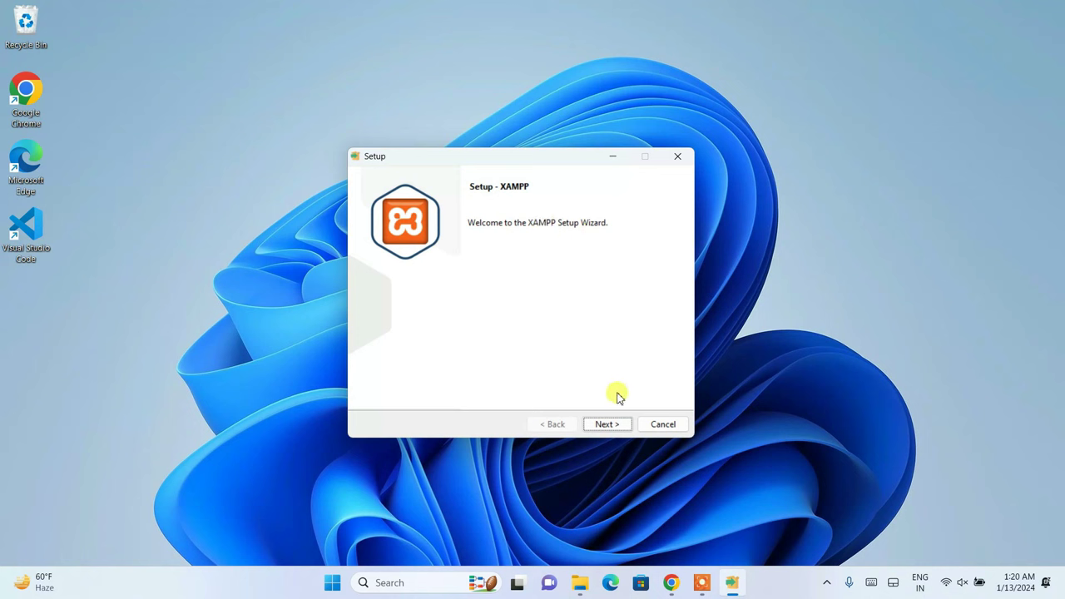
- Run XAMPP Setup with default components and C:\xampp as the install folder
left_click(613, 424)
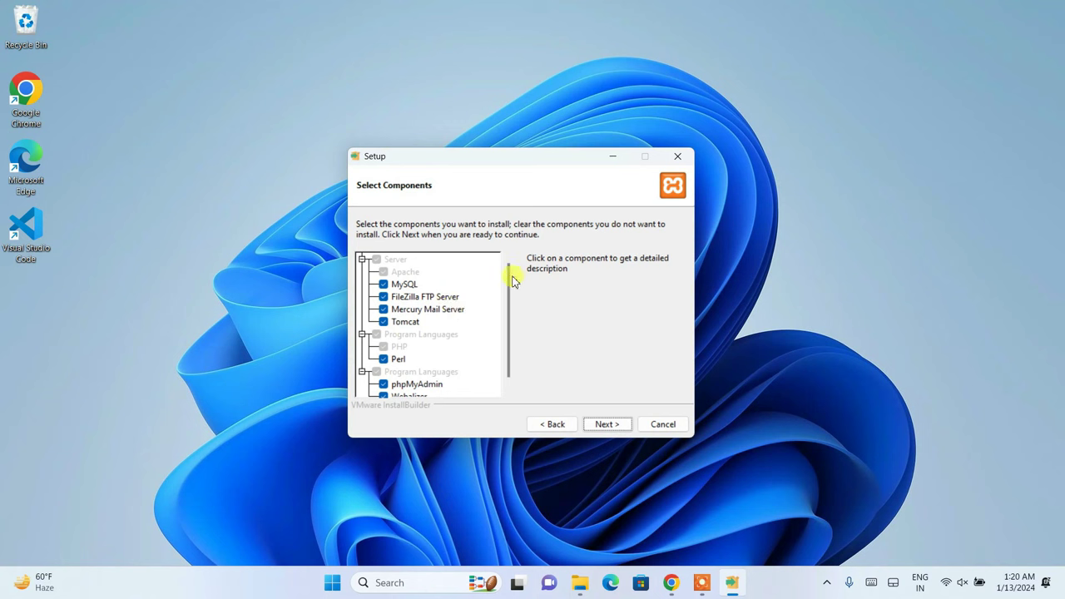
left_click_drag(512, 277, 514, 308)
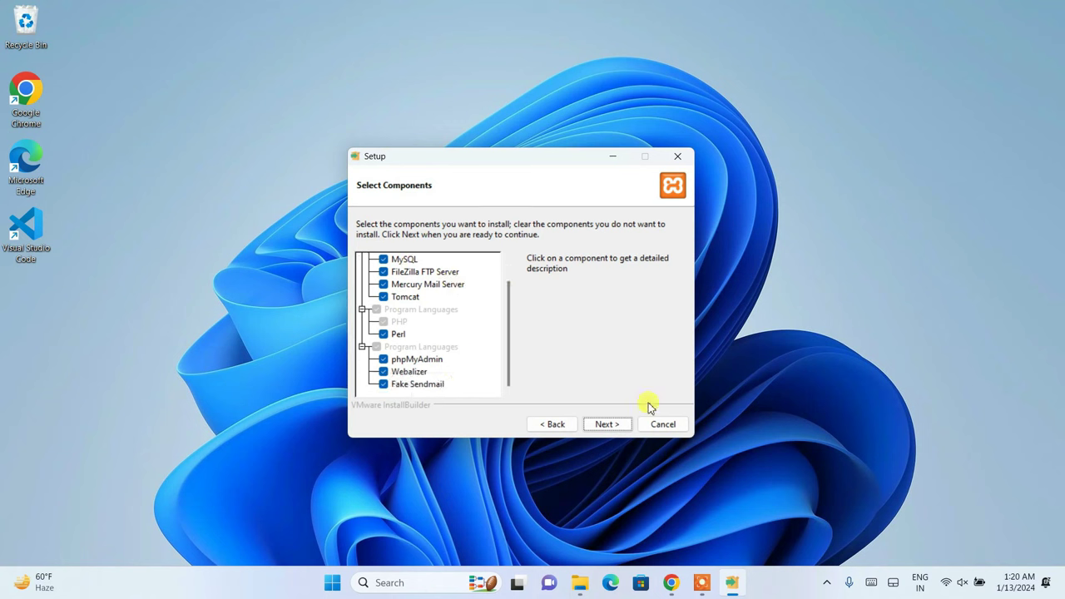
left_click(605, 425)
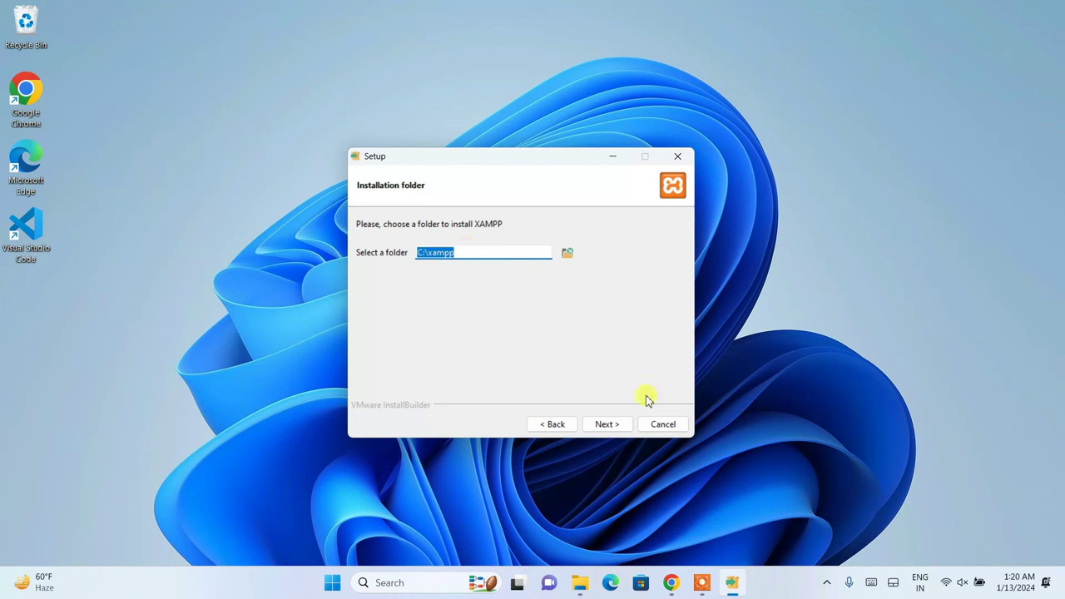
left_click(626, 427)
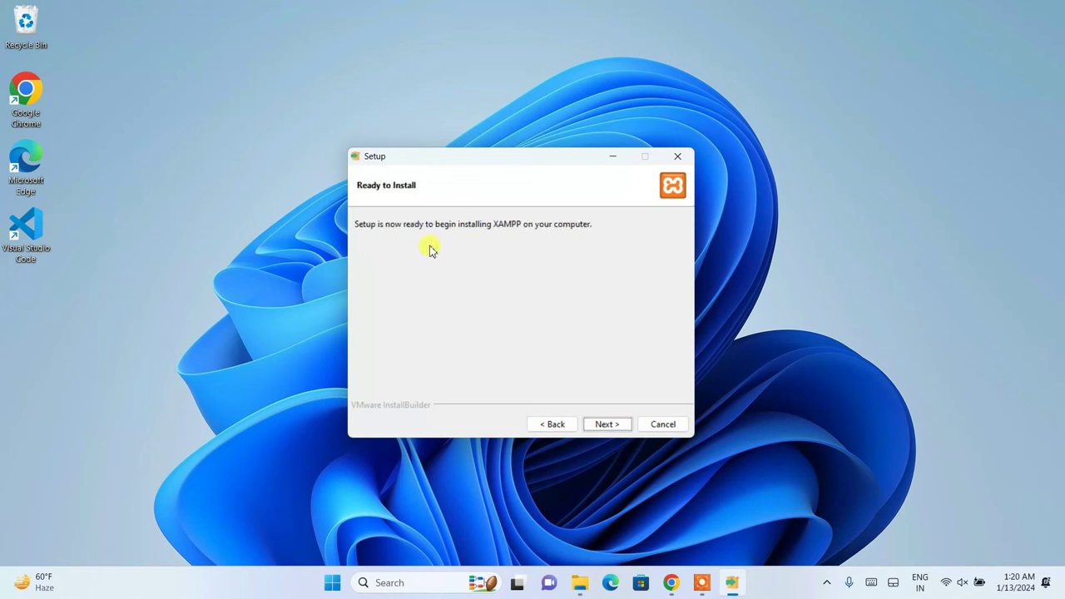
left_click(607, 425)
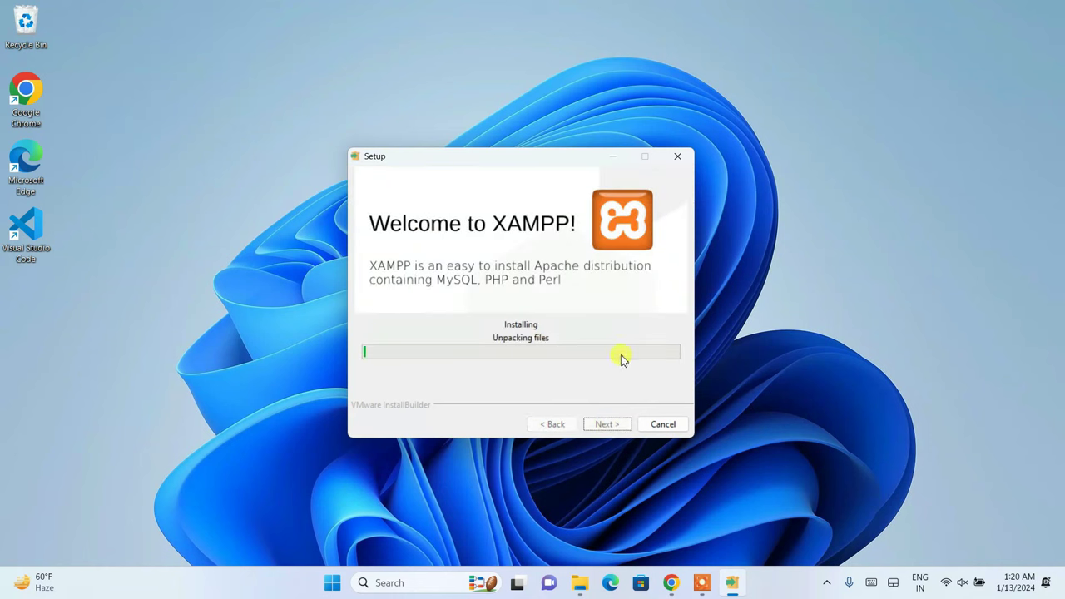
left_click_drag(517, 164, 581, 131)
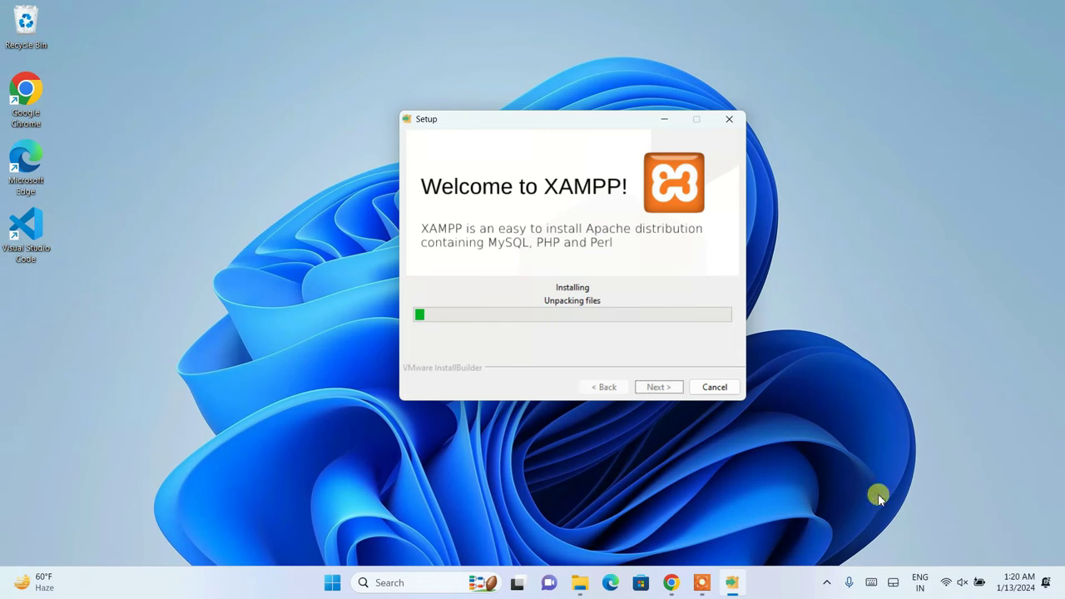
left_click(582, 585)
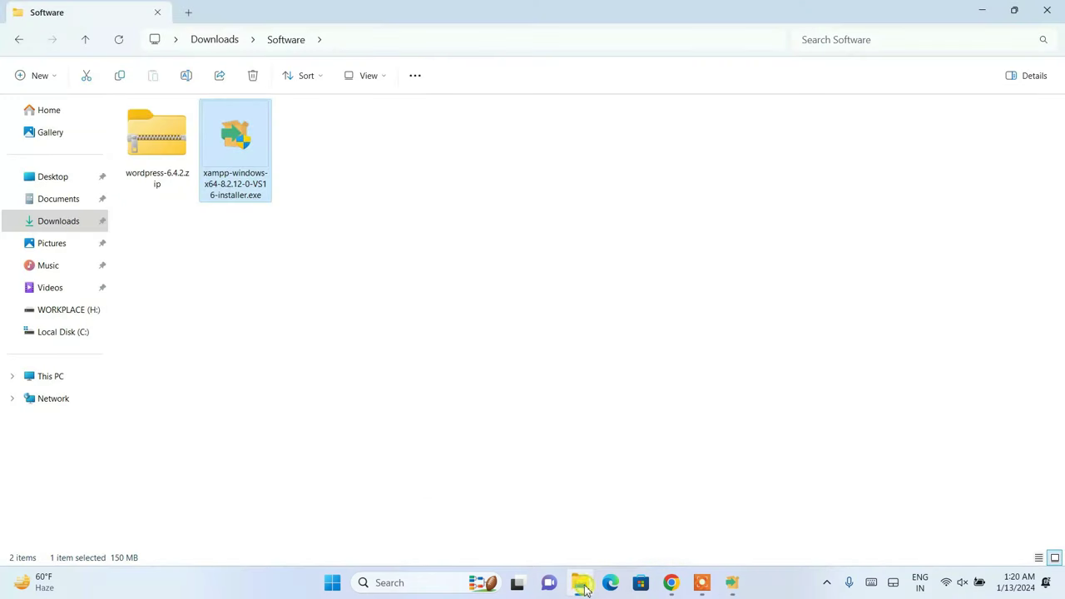
- Extract all of wordpress-6.4.2.zip into its suggested destination folder
left_click(172, 142)
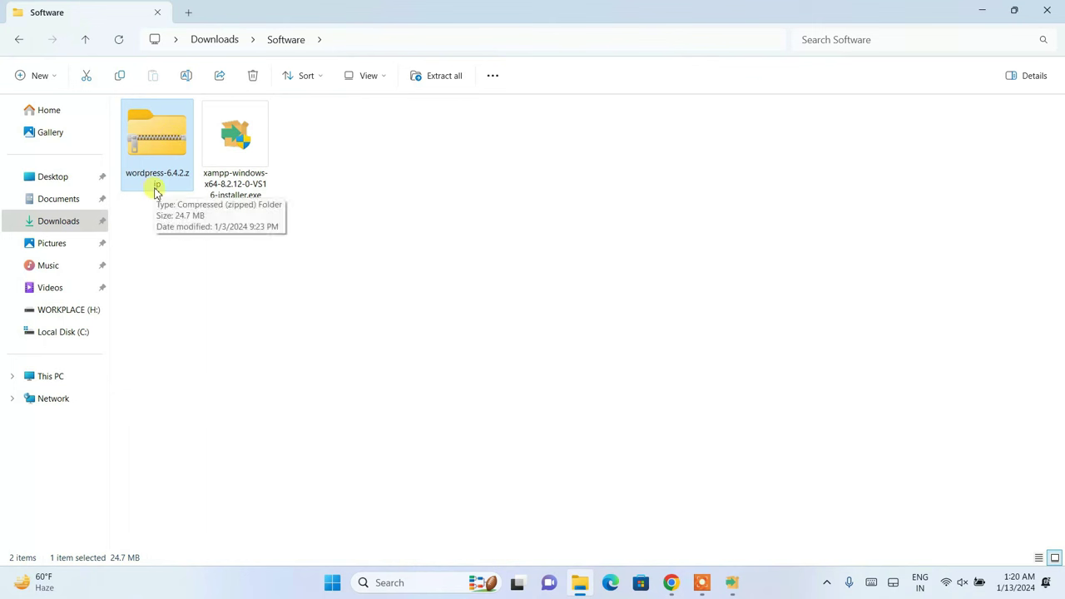
right_click(158, 131)
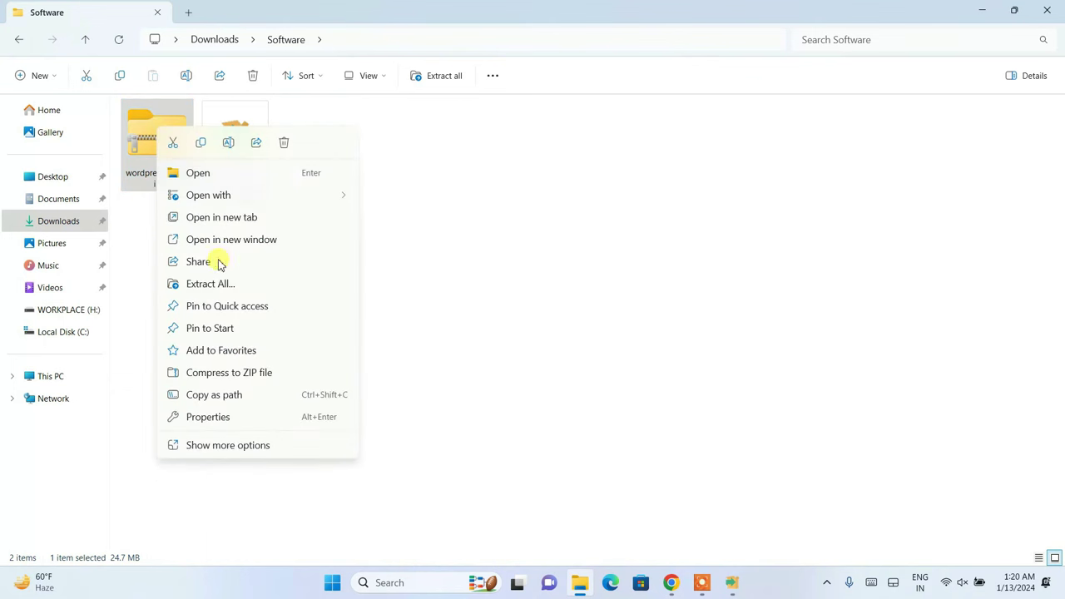
left_click(208, 284)
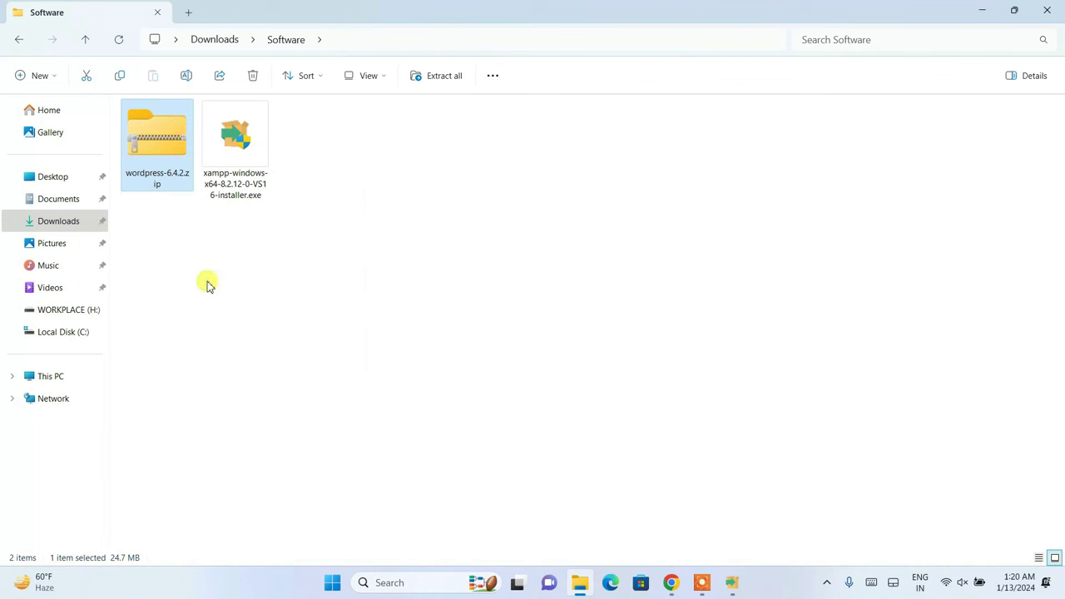
left_click(639, 432)
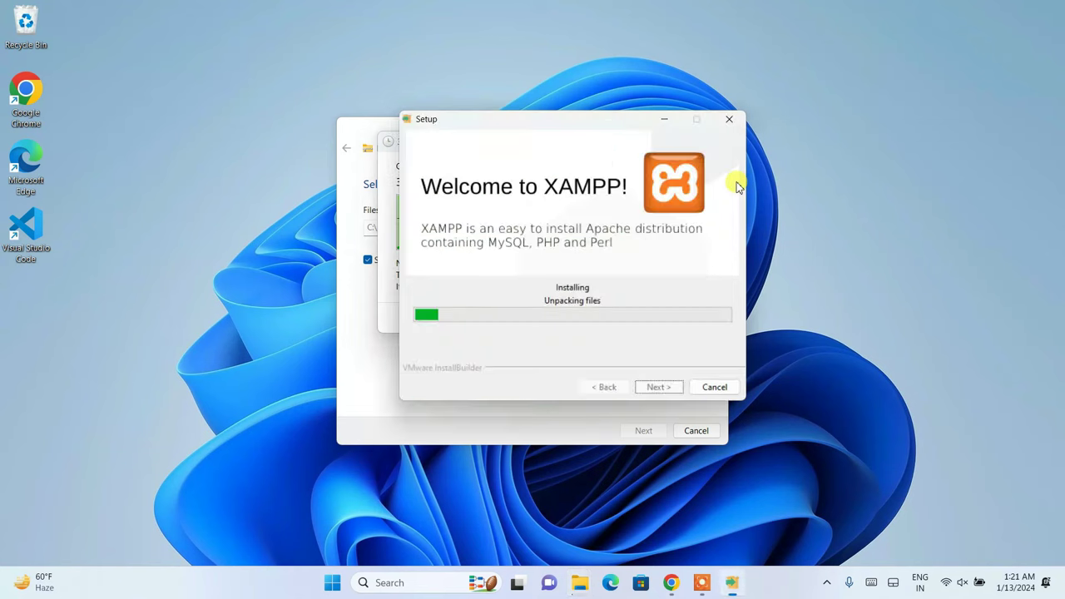
left_click_drag(542, 122, 843, 99)
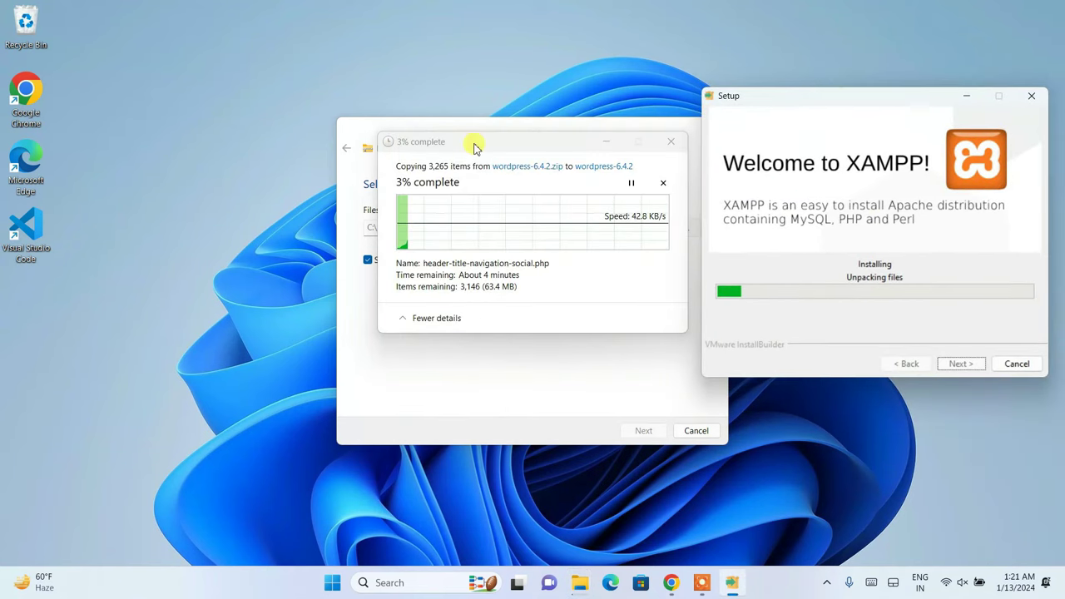
left_click_drag(475, 142, 410, 130)
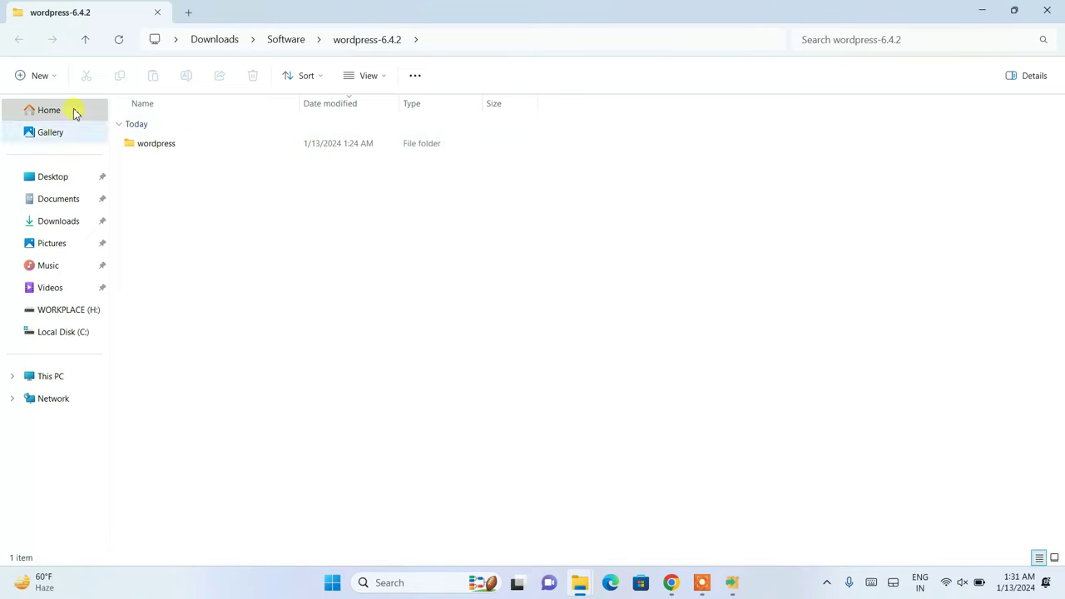
- Close File Explorer and click Finish on the XAMPP setup completion dialog
left_click(1045, 12)
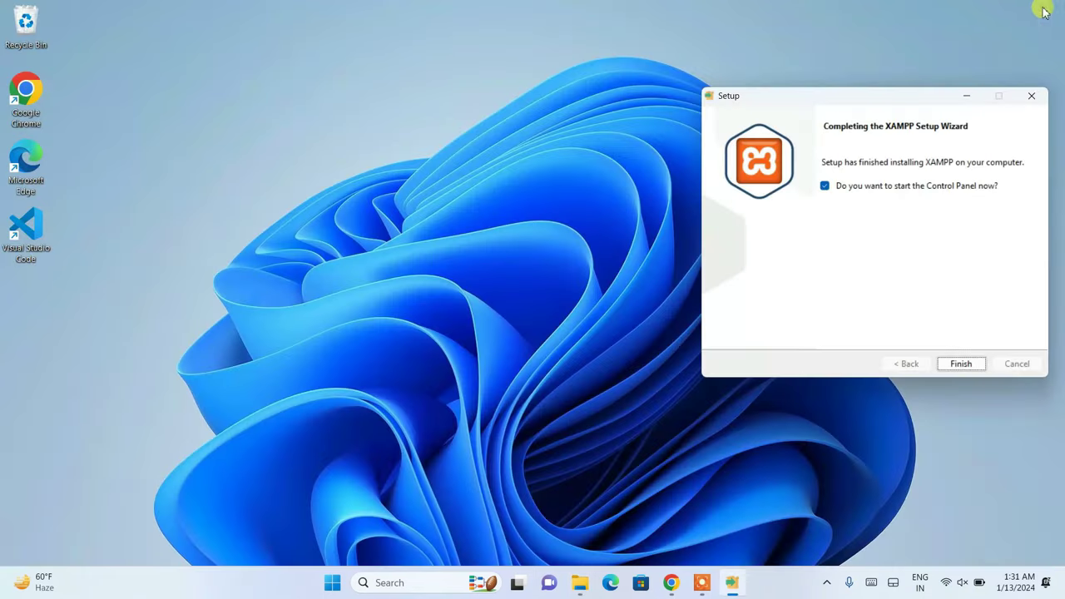
left_click_drag(770, 100, 520, 112)
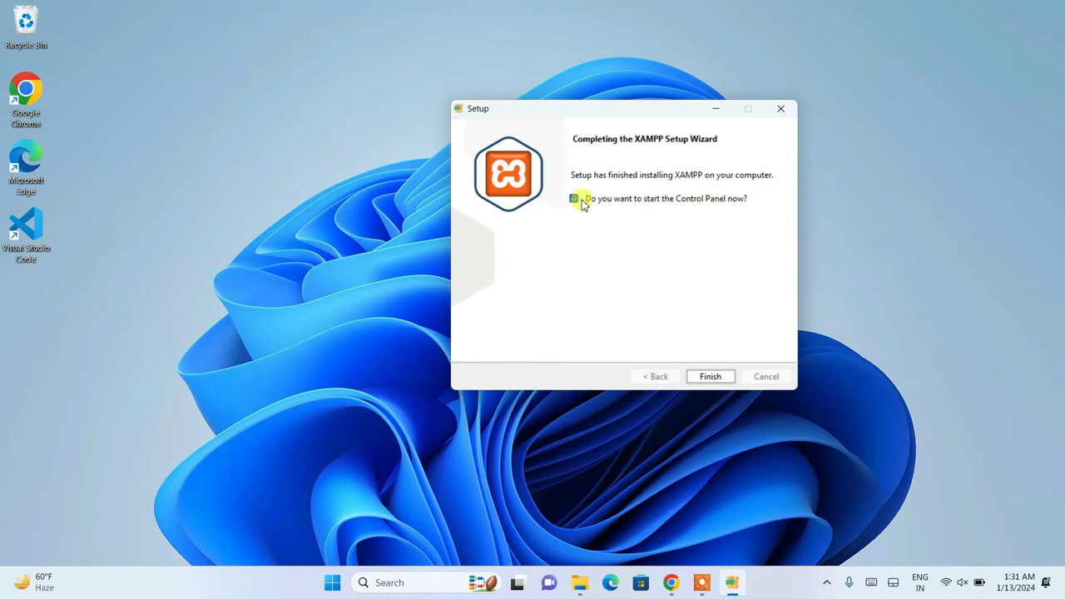
left_click(713, 381)
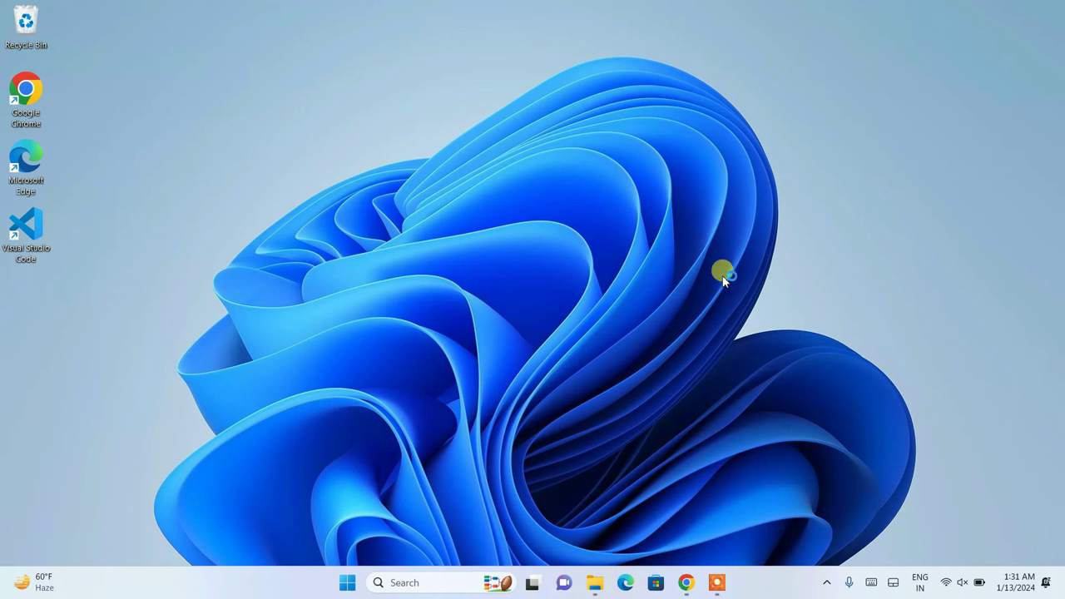
left_click(419, 584)
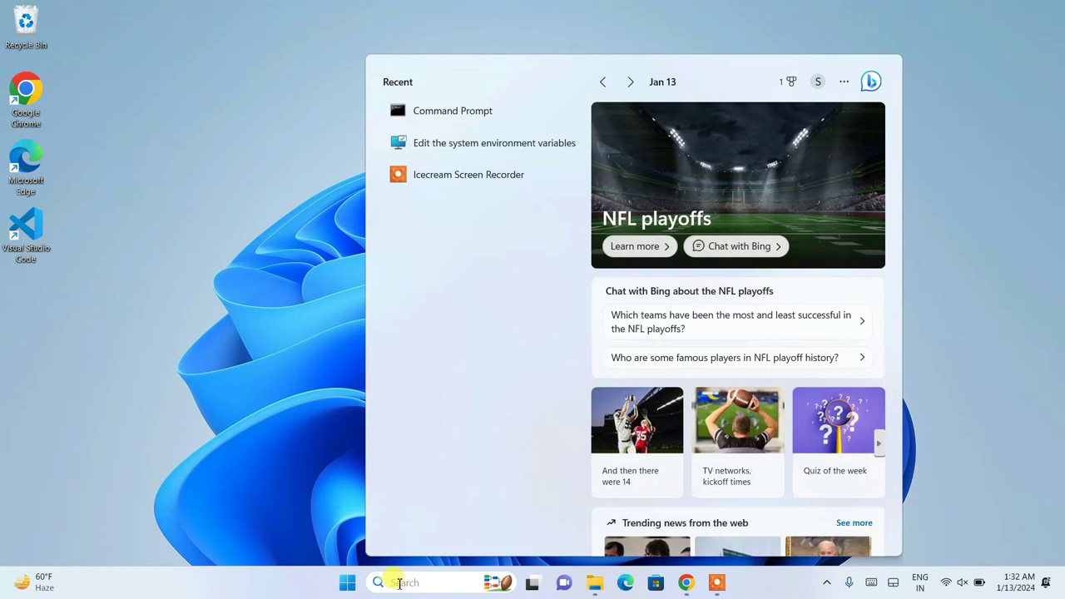
- Launch XAMPP Control Panel, start Apache and MySQL, and bring up phpMyAdmin via MySQL's Admin button
type("xa")
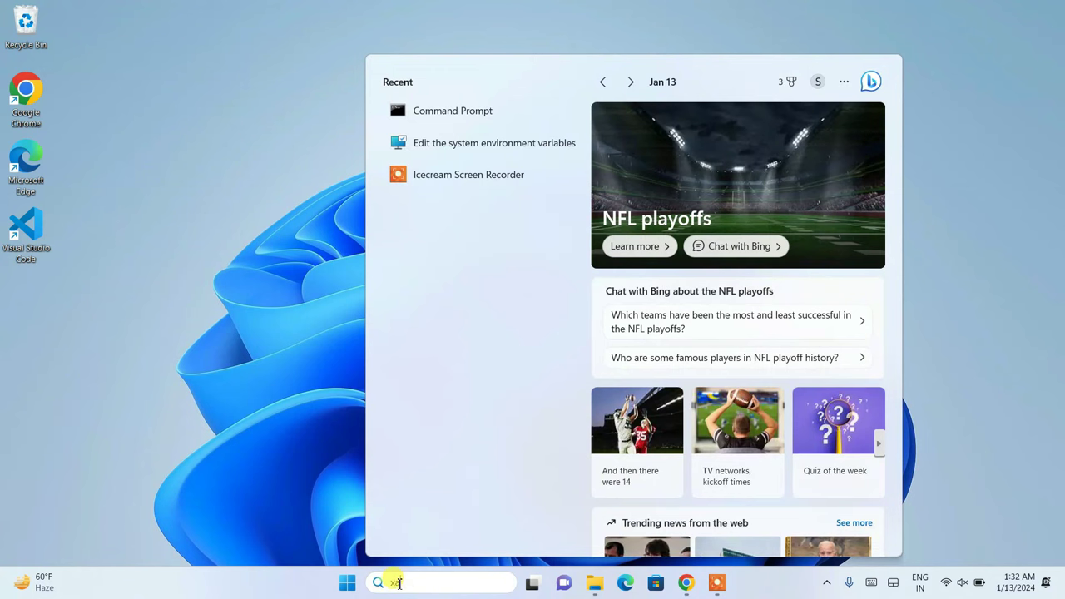
type("mpP Control Panel")
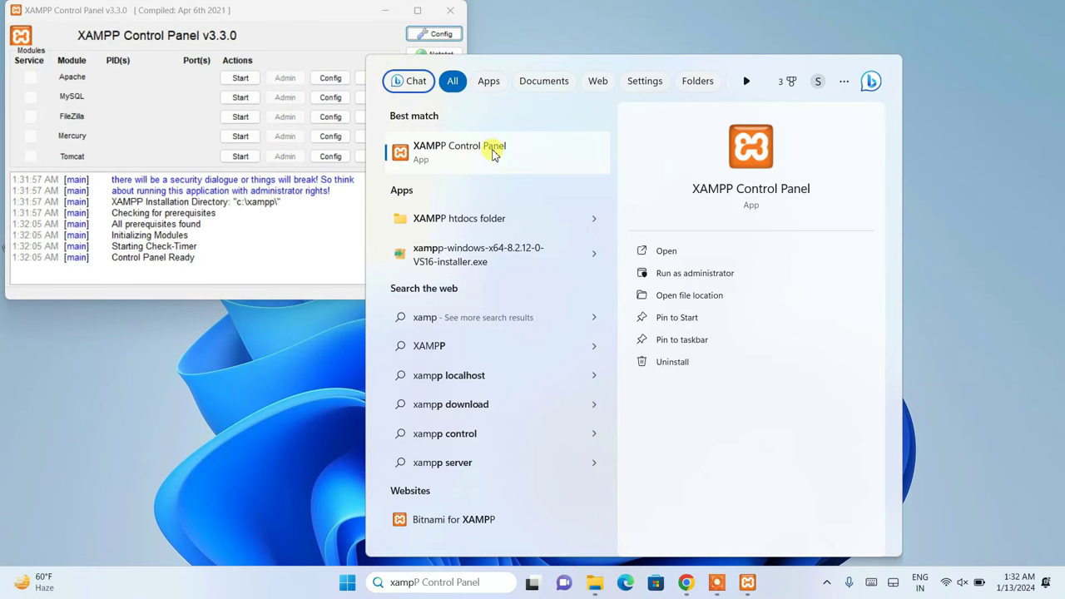
left_click(518, 10)
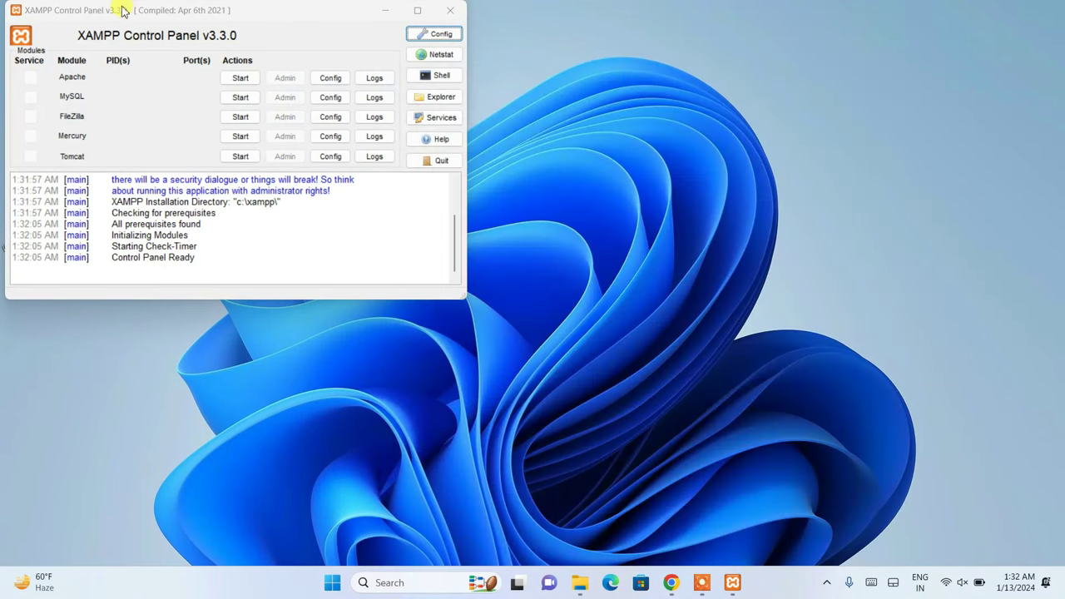
left_click_drag(181, 10, 290, 30)
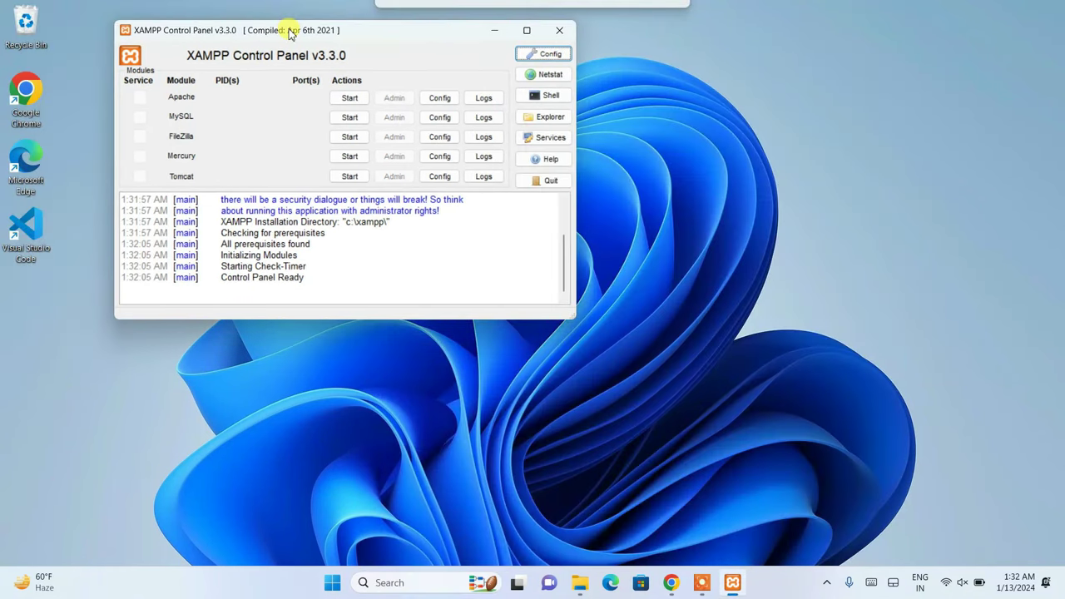
left_click(331, 98)
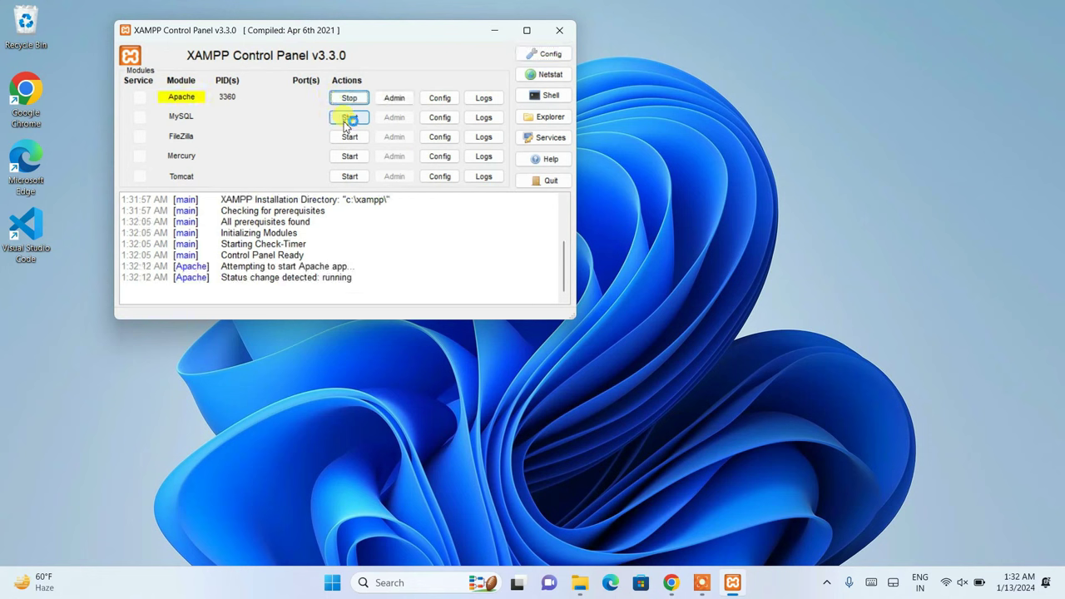
left_click(349, 120)
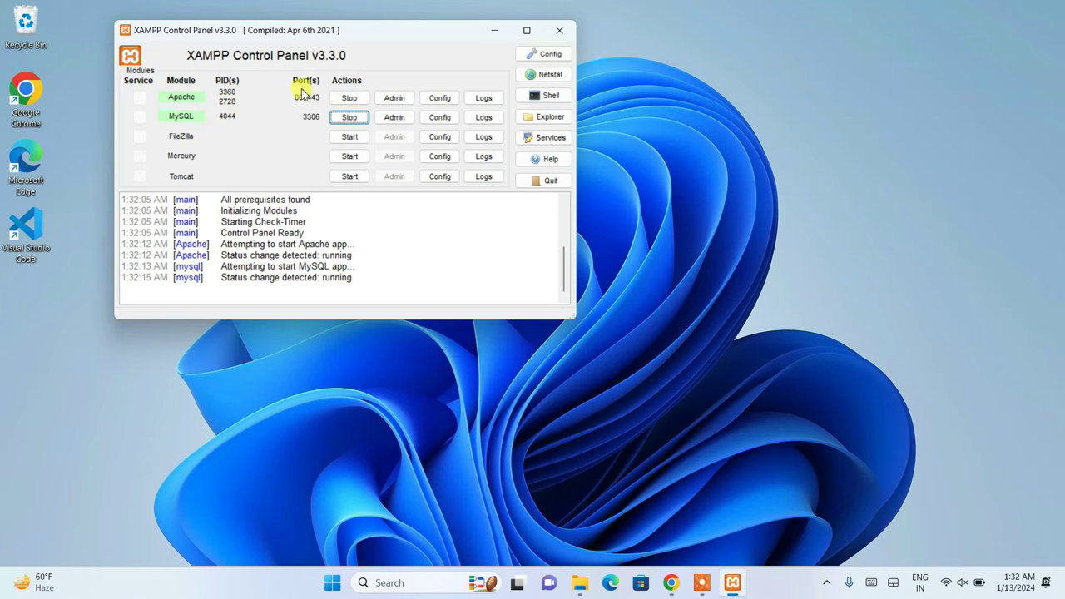
left_click(394, 118)
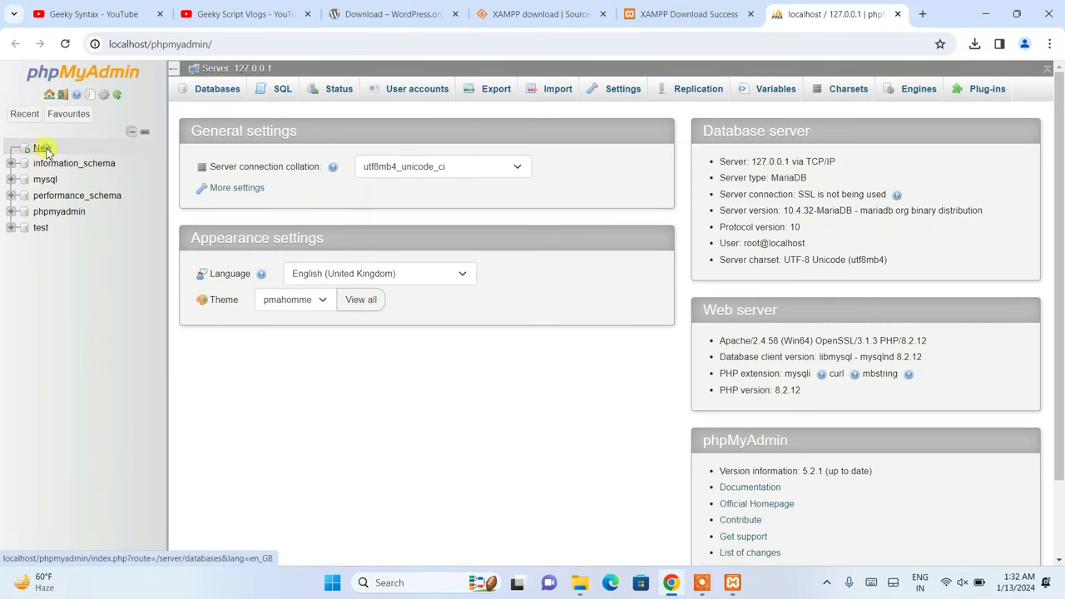
- Create a database named 'wordpress' in phpMyAdmin and view its empty structure
left_click(46, 149)
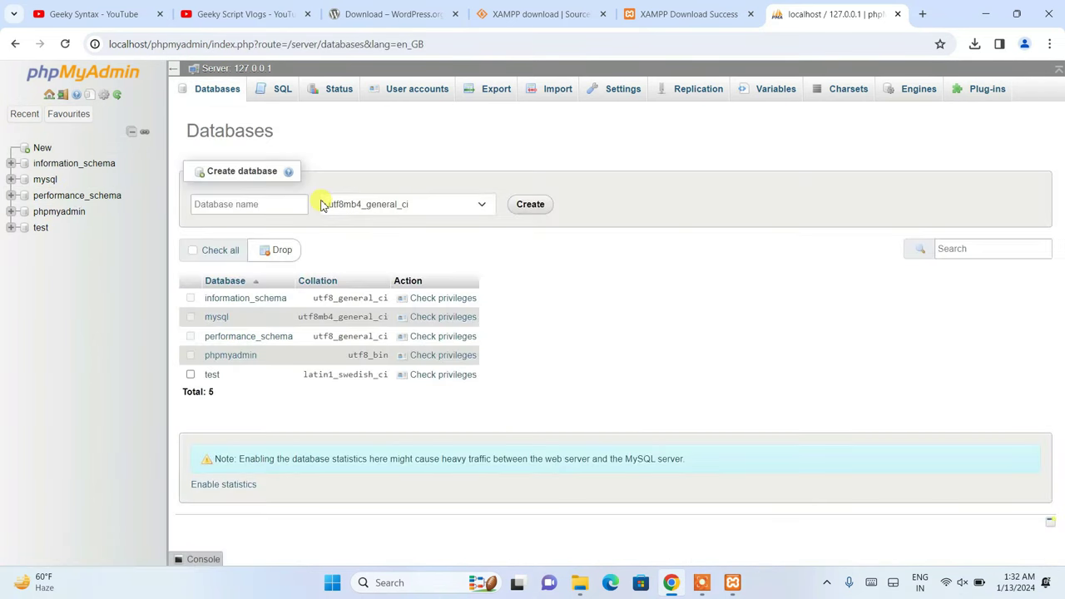
left_click(208, 204)
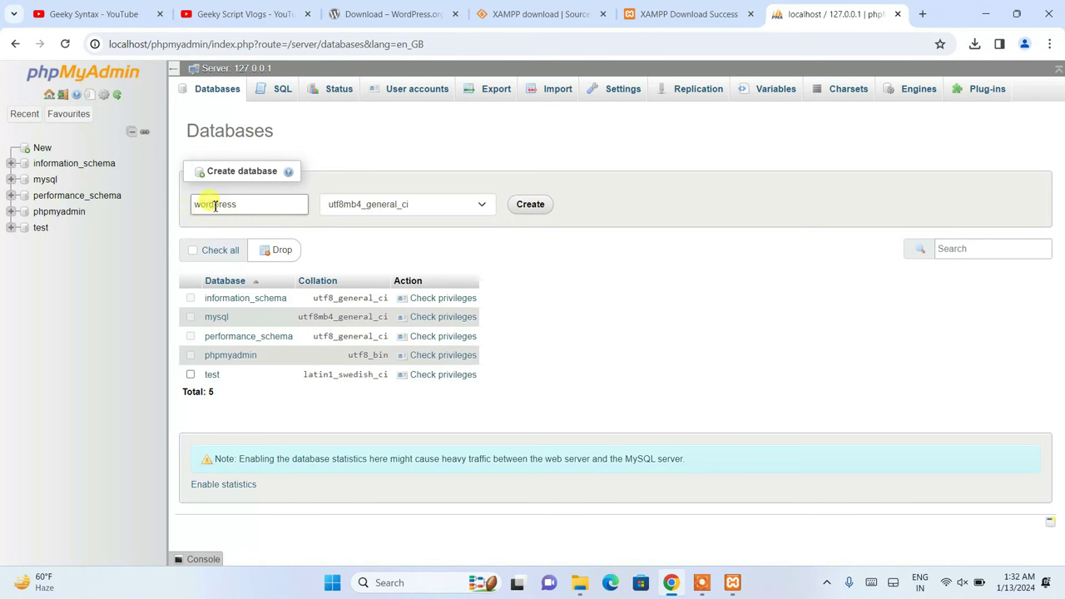
left_click_drag(202, 204, 231, 204)
left_click(232, 205)
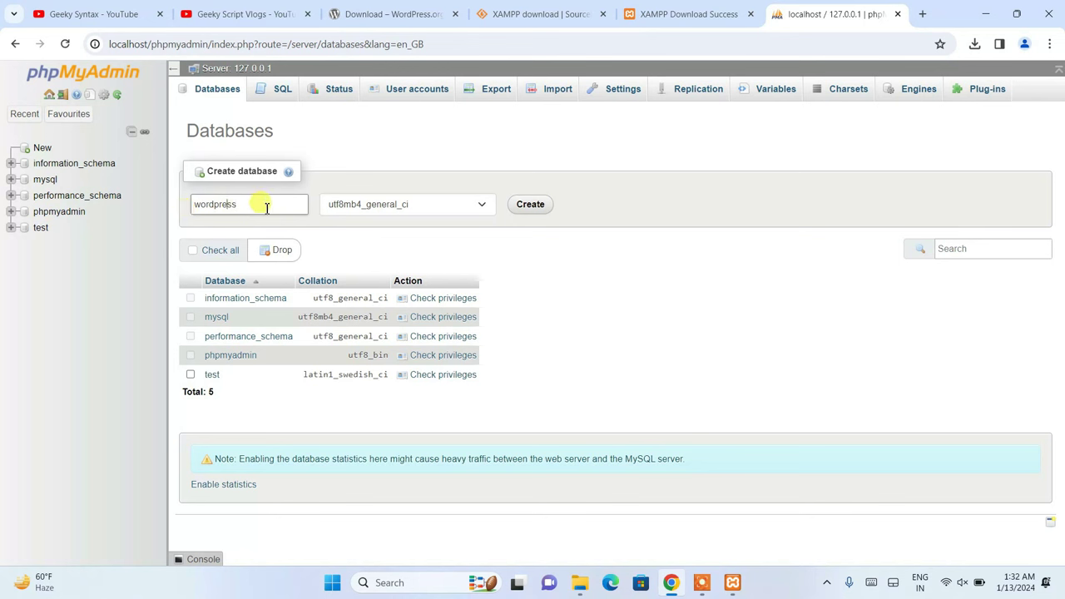
left_click(530, 205)
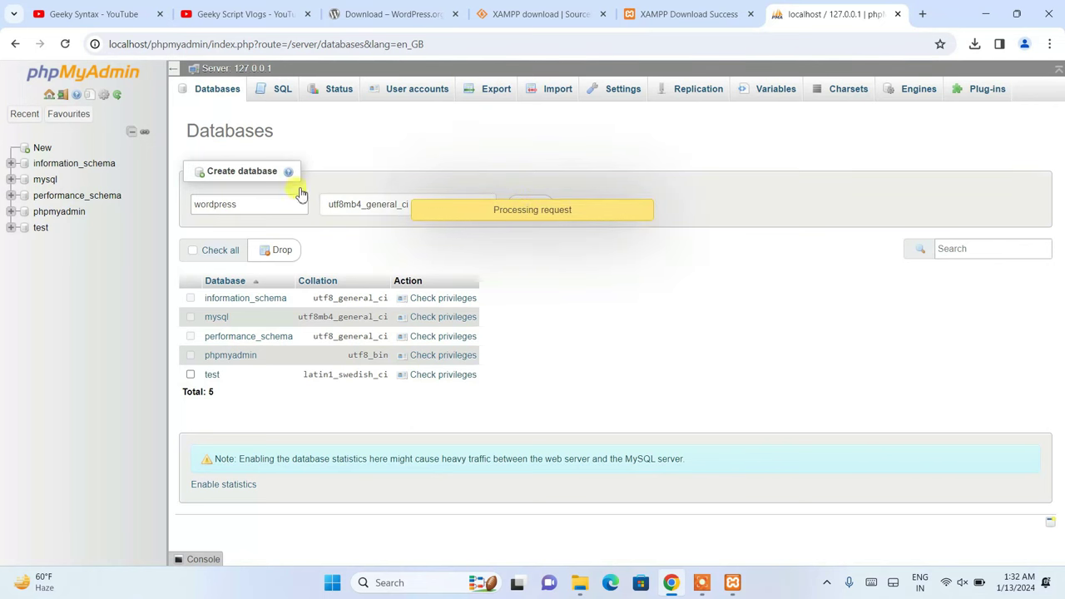
left_click(57, 244)
left_click_drag(60, 250, 57, 247)
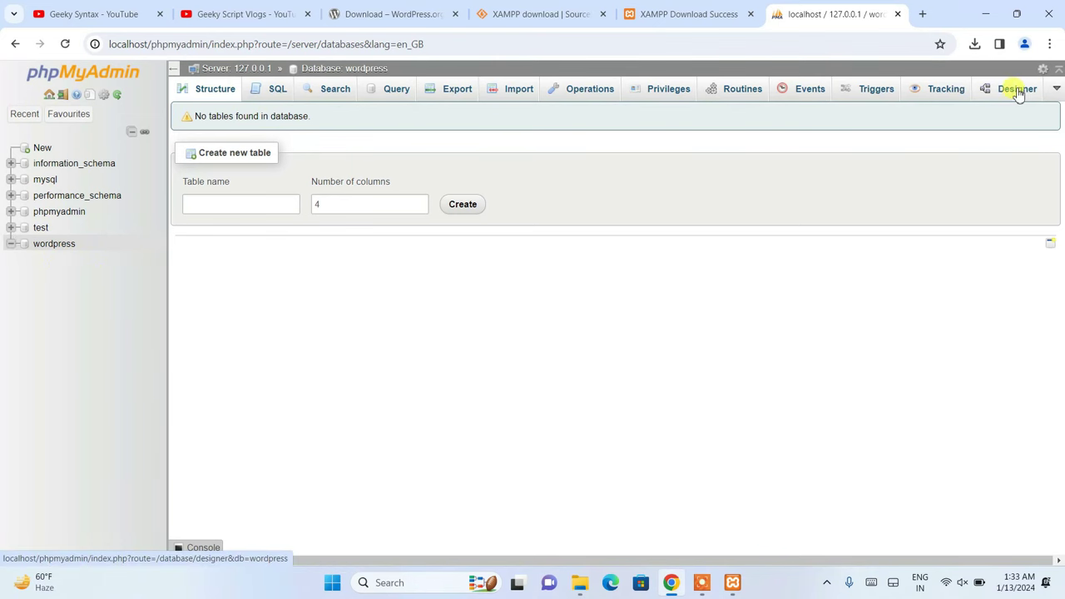
left_click(985, 14)
- Browse into Downloads\Software\wordpress-6.4.2\wordpress to look over the WordPress files
left_click(580, 582)
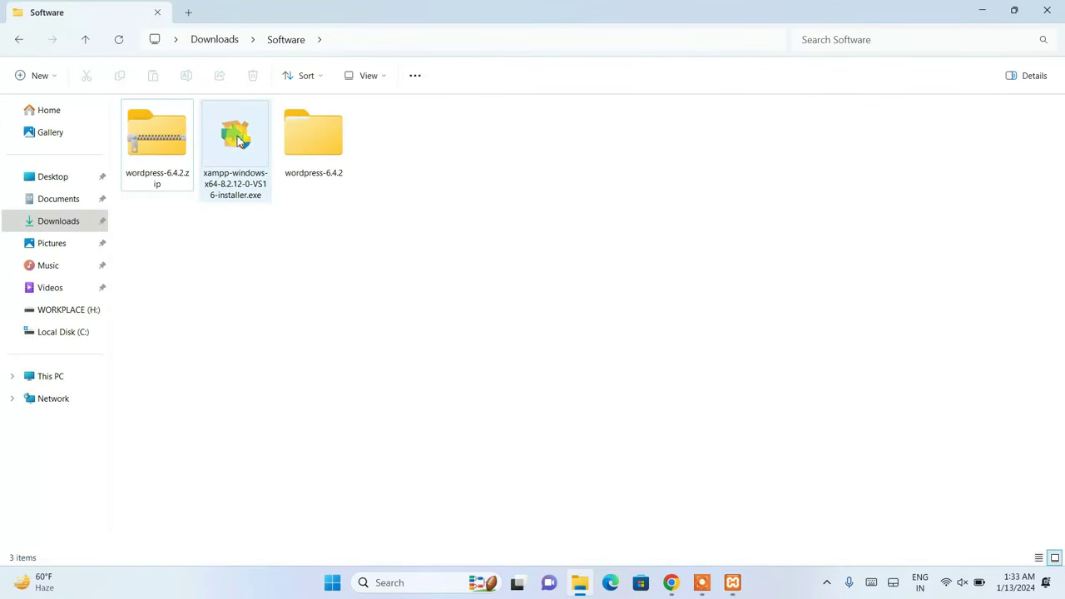
left_click(159, 150)
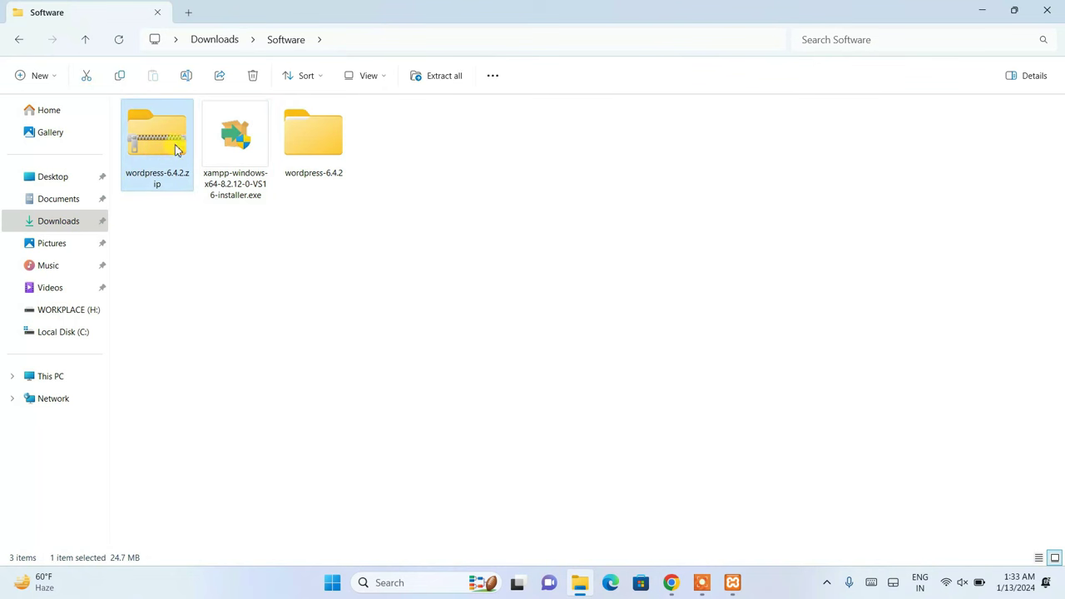
left_click(313, 127)
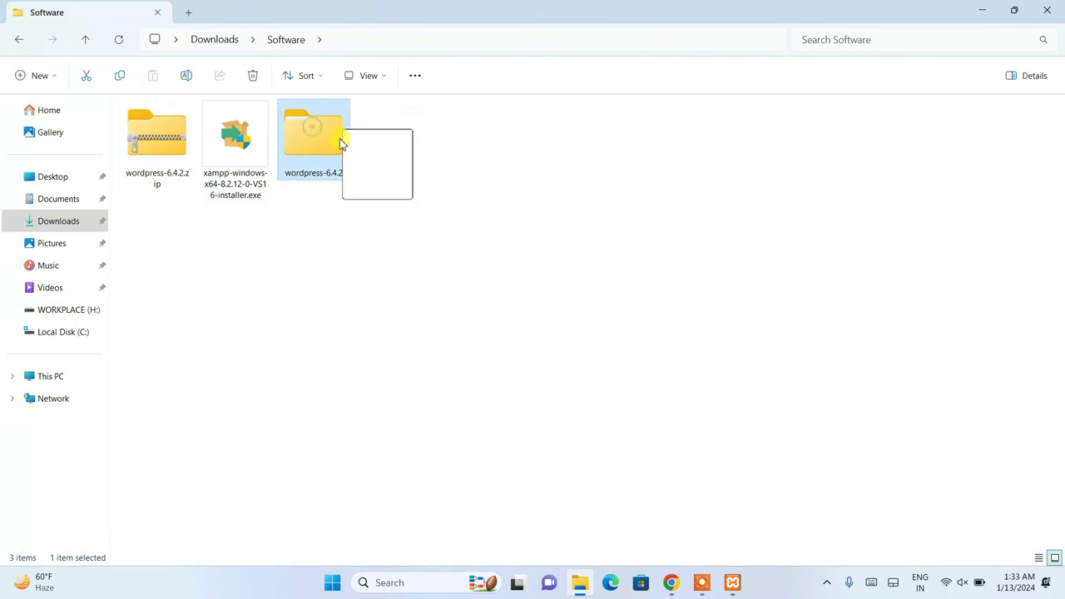
double_click(295, 146)
left_click(165, 150)
double_click(165, 150)
left_click_drag(125, 135, 393, 248)
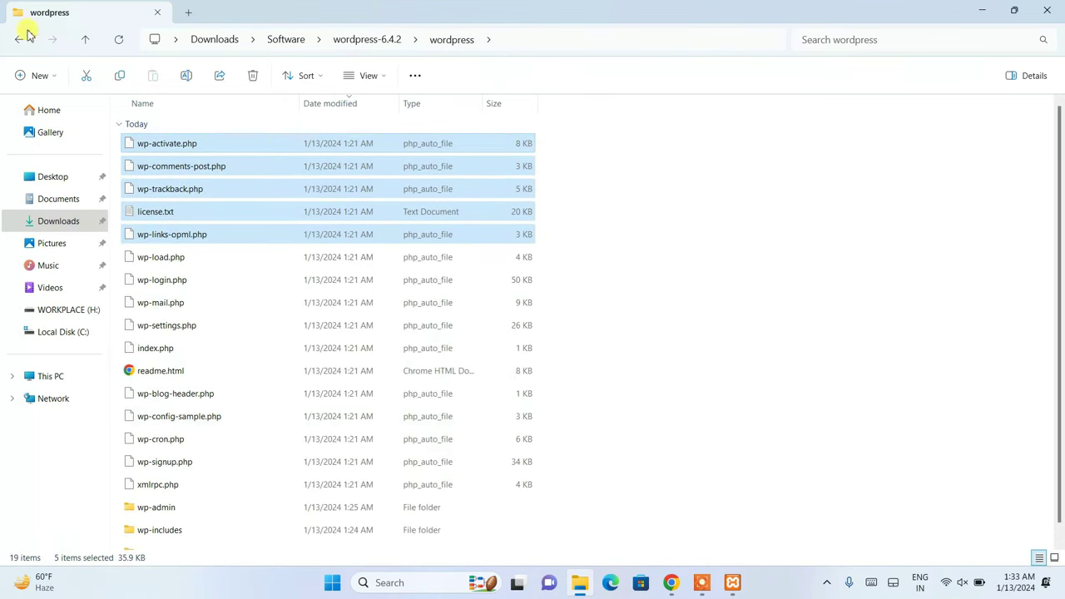
- Cut the wordpress folder from the wordpress-6.4.2 folder
key("alt+Left")
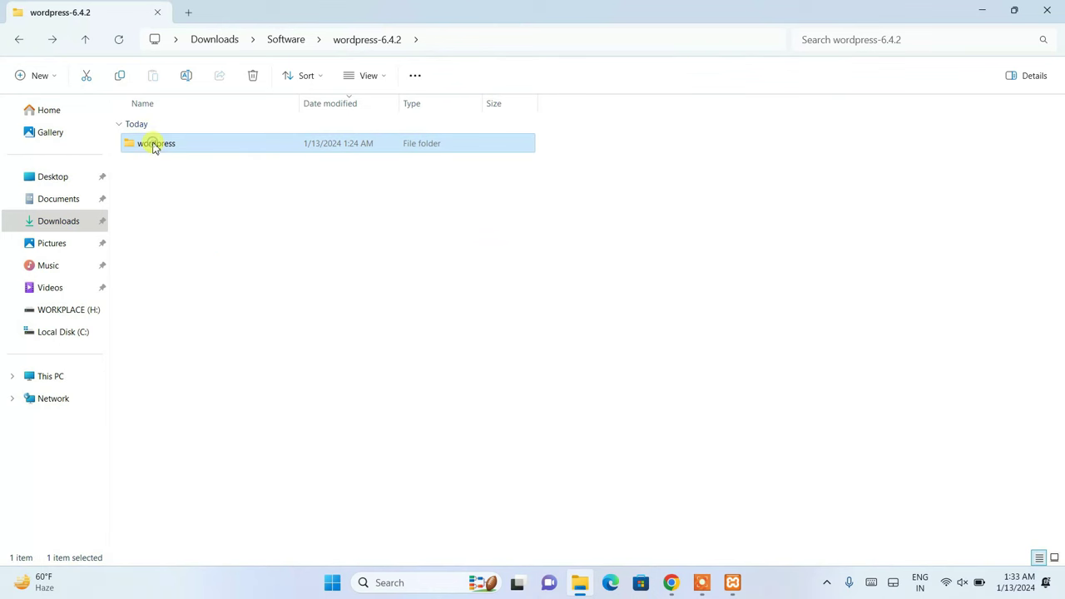
mouse_move(168, 146)
left_mouse_down()
mouse_move(189, 140)
mouse_move(165, 148)
left_mouse_up()
right_click(163, 146)
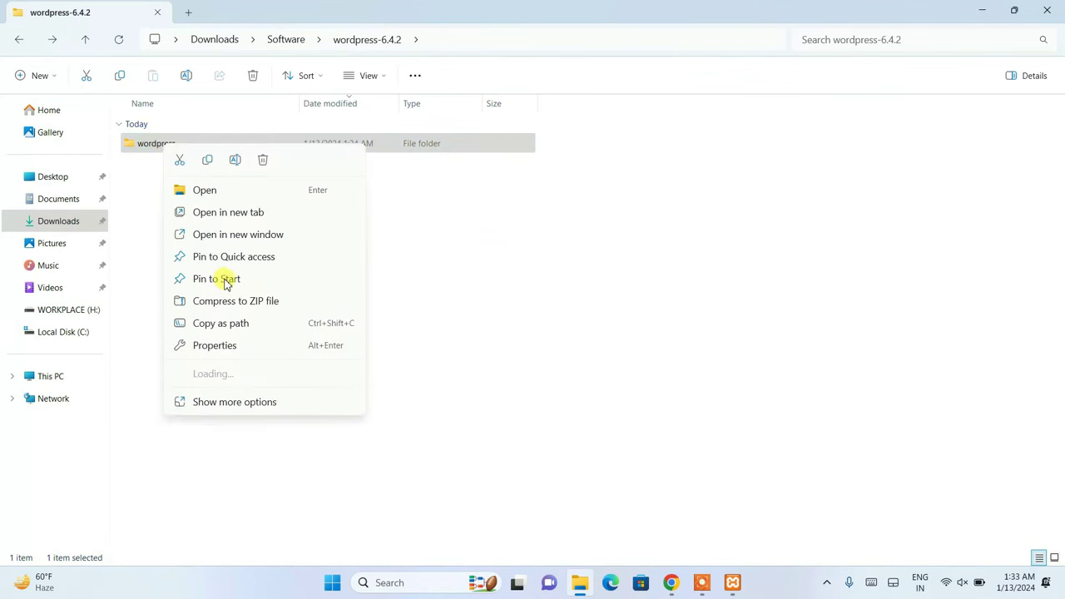
left_click(180, 161)
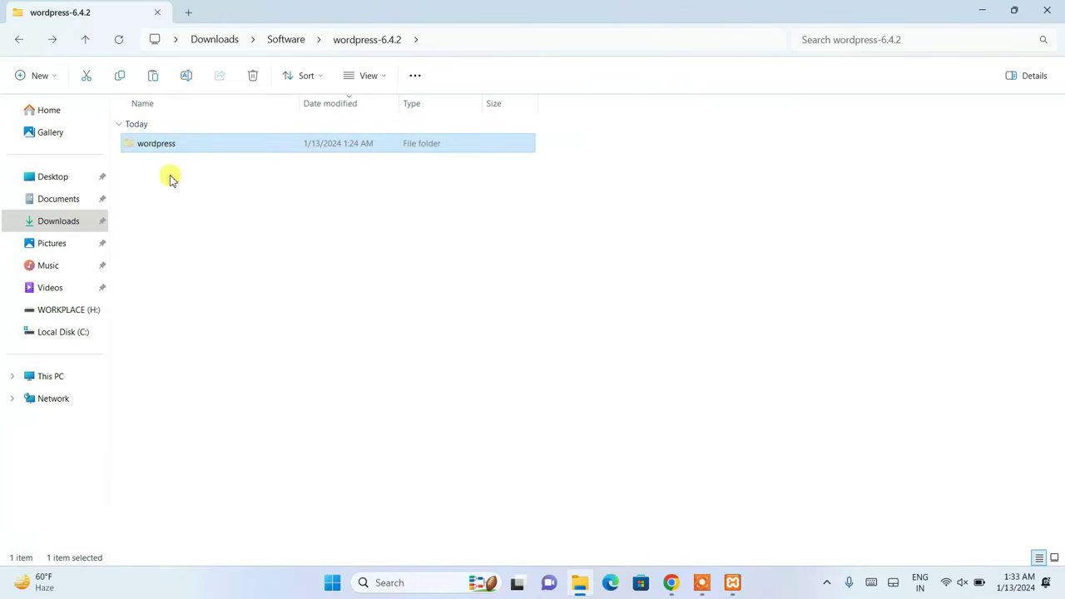
- Navigate File Explorer to C:\xampp\htdocs
left_click(73, 334)
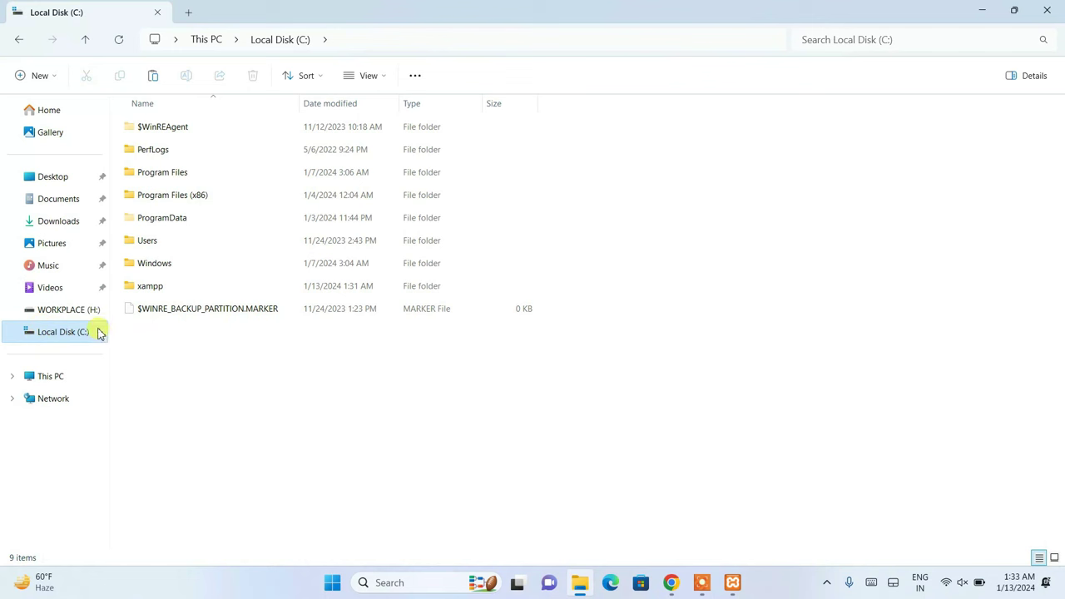
left_click(157, 287)
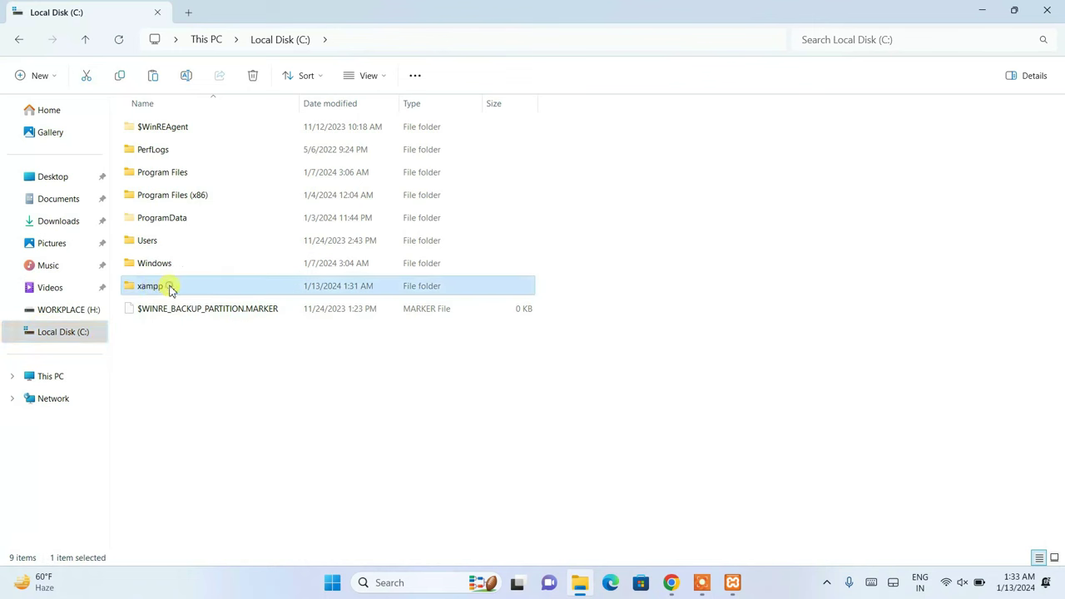
double_click(170, 290)
left_click(157, 242)
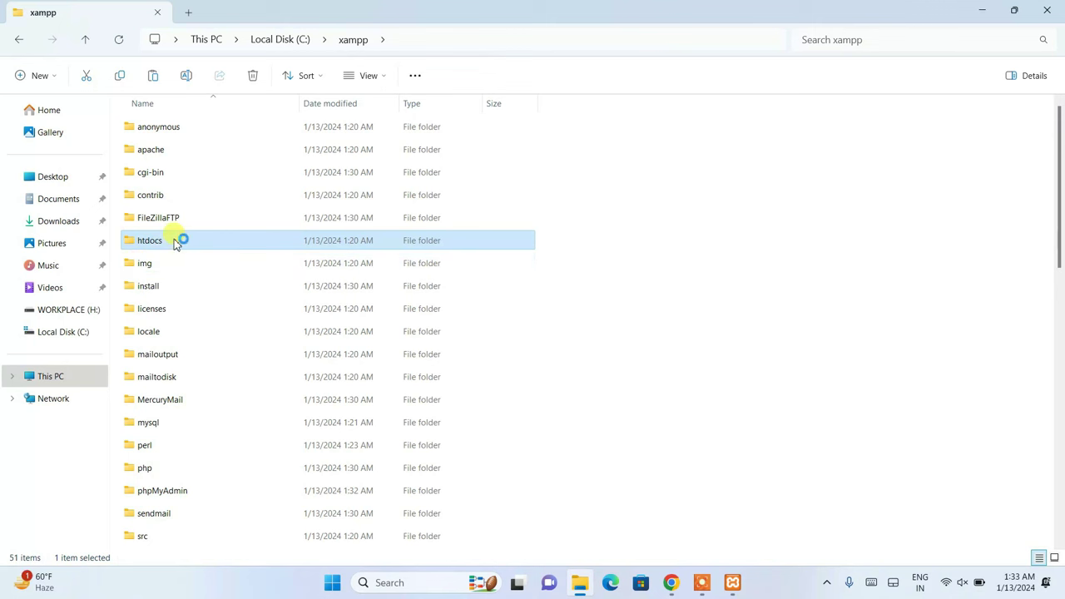
double_click(174, 242)
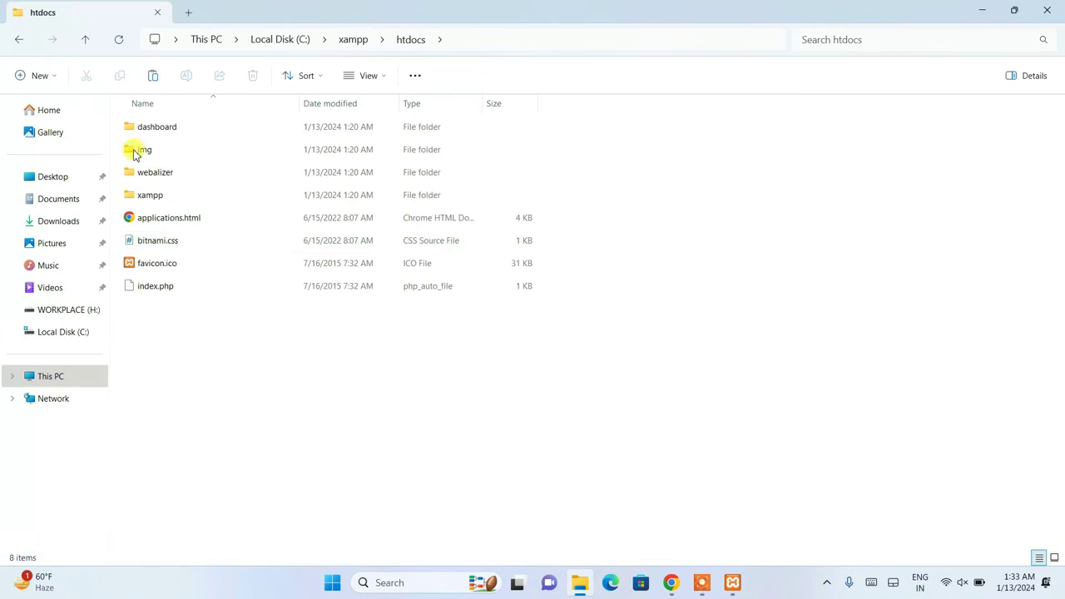
- Paste the wordpress folder into htdocs, check its contents, and keep the name 'wordpress'
right_click(305, 355)
left_click(328, 369)
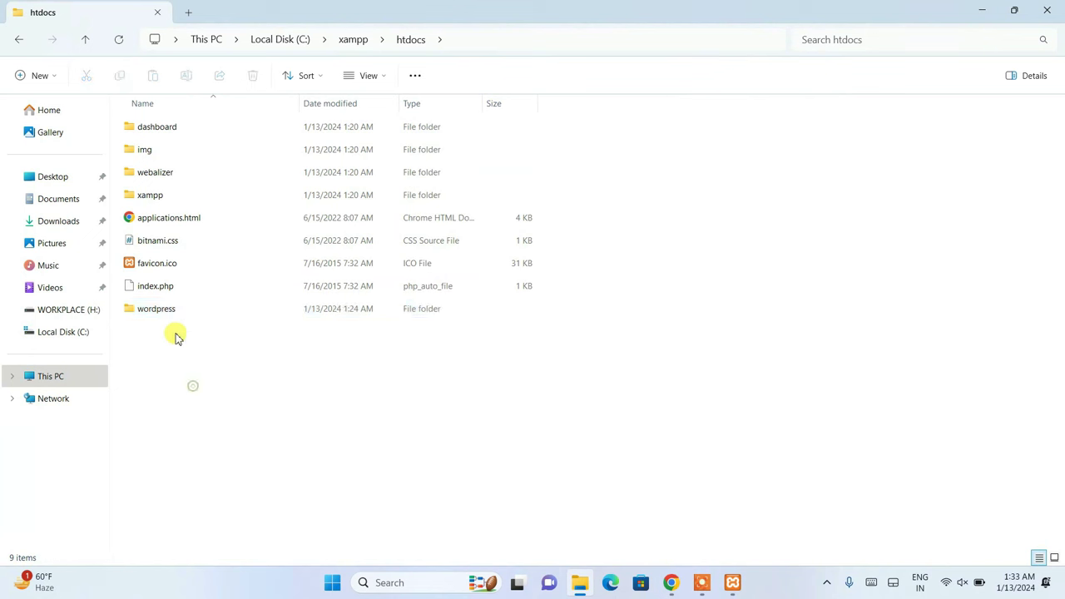
double_click(183, 308)
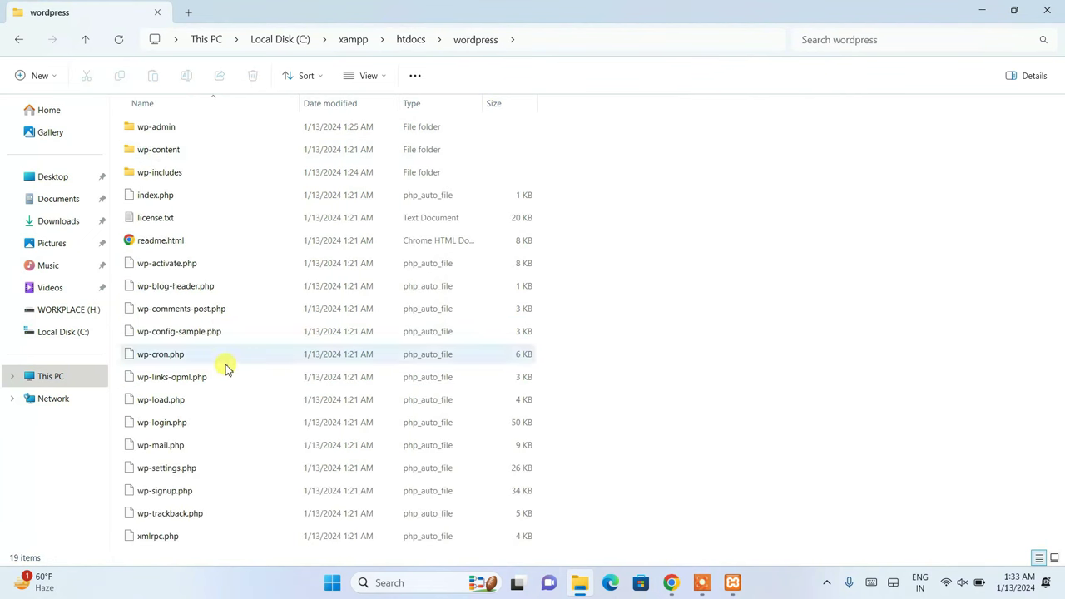
left_click(20, 43)
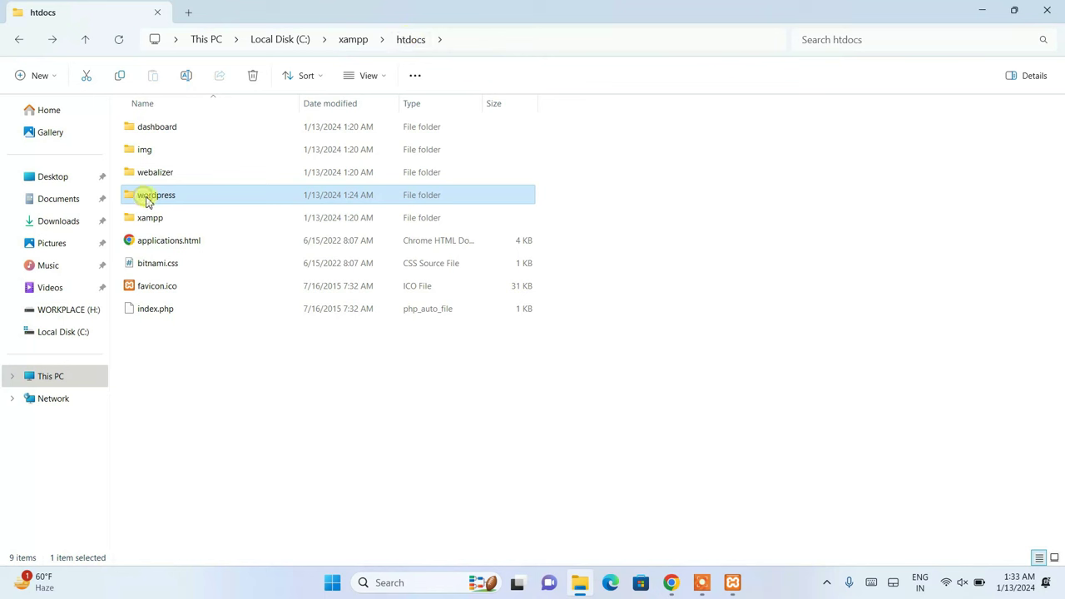
left_click(145, 196)
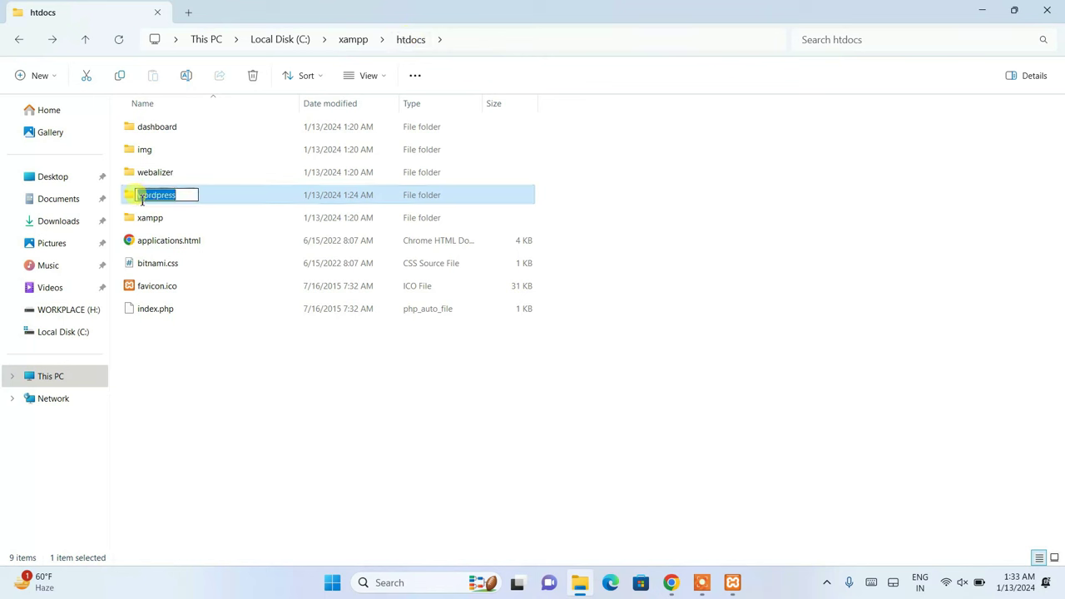
left_click(216, 371)
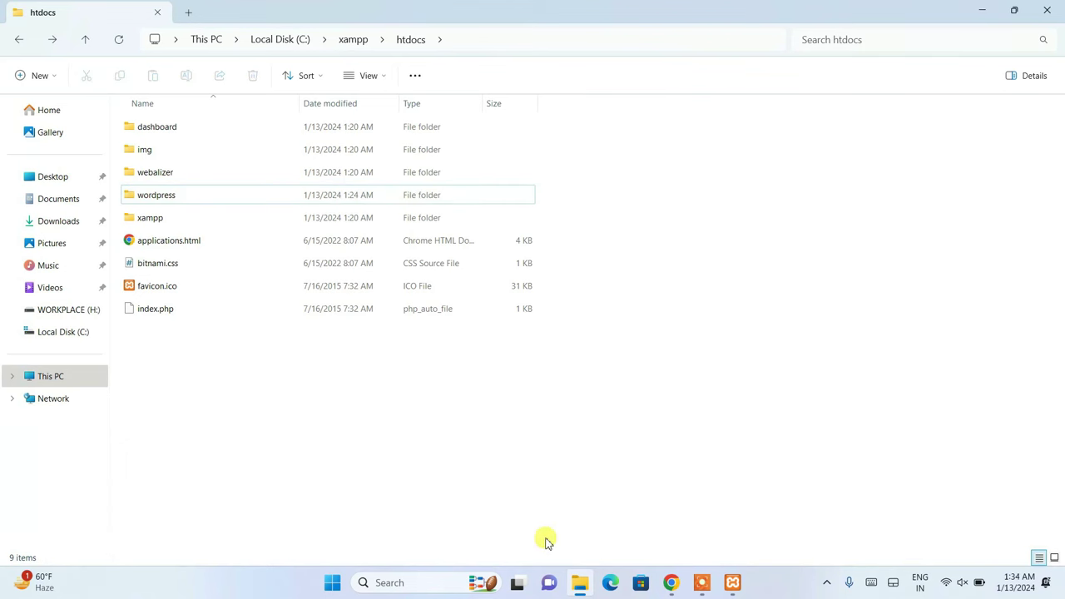
left_click(672, 583)
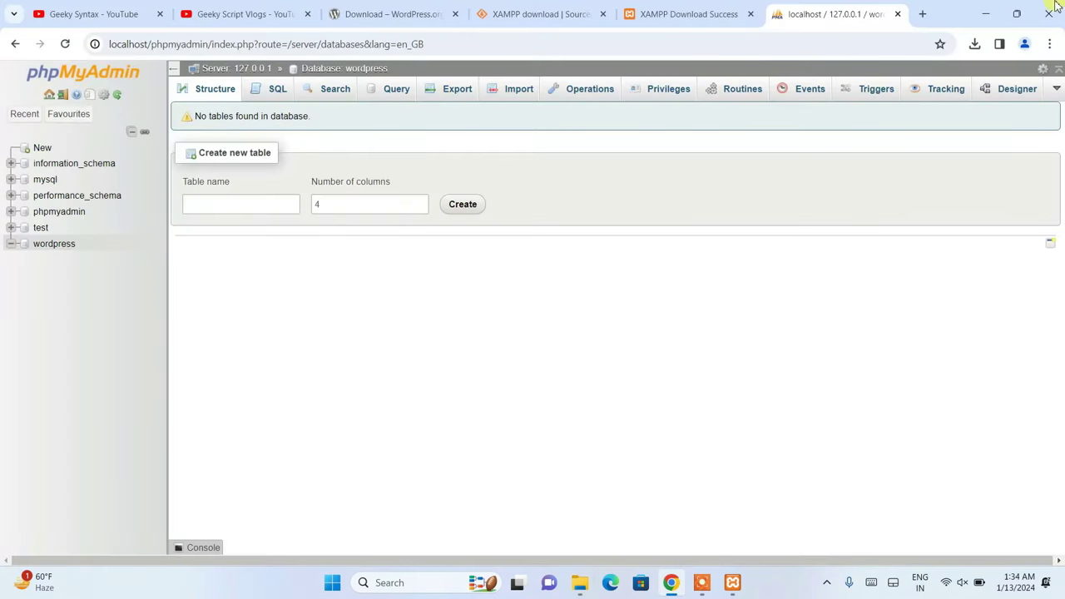
- Load localhost/wordpress in a new Chrome tab, then return to File Explorer
left_click(921, 16)
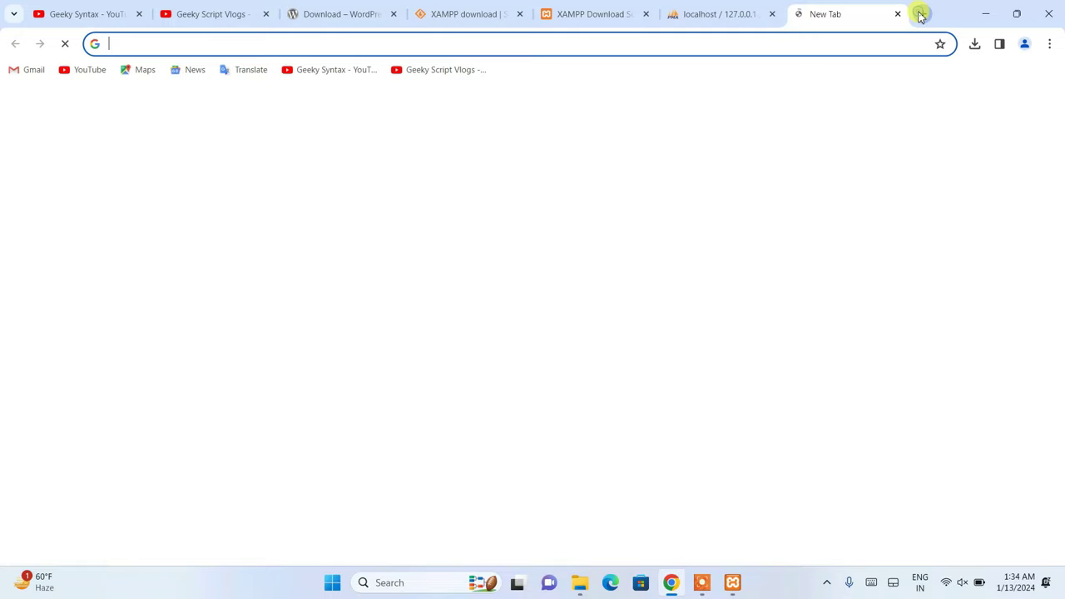
type("loca")
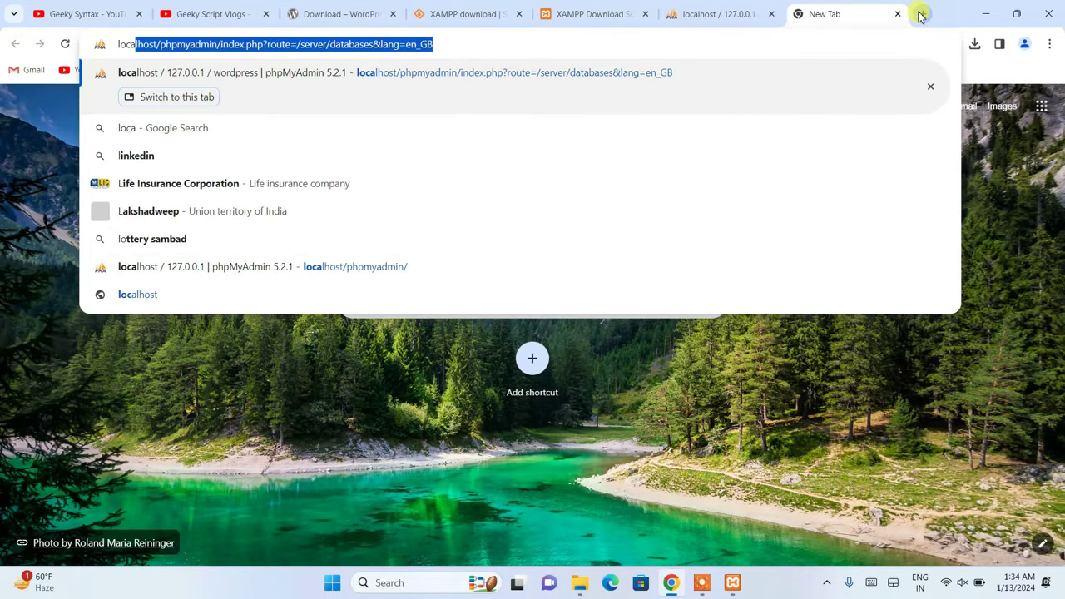
type("lhost")
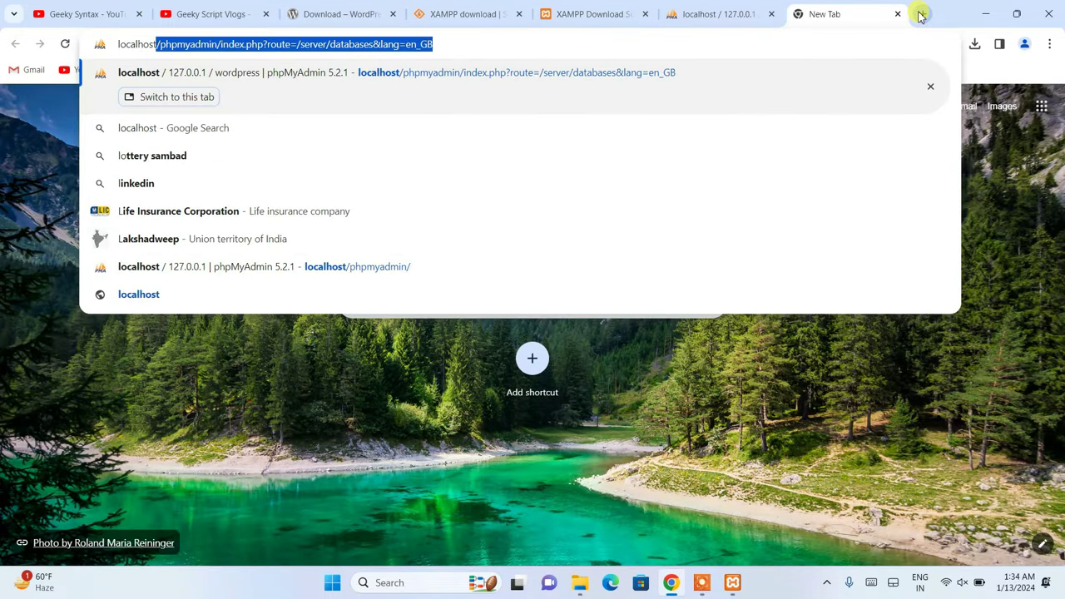
type("/")
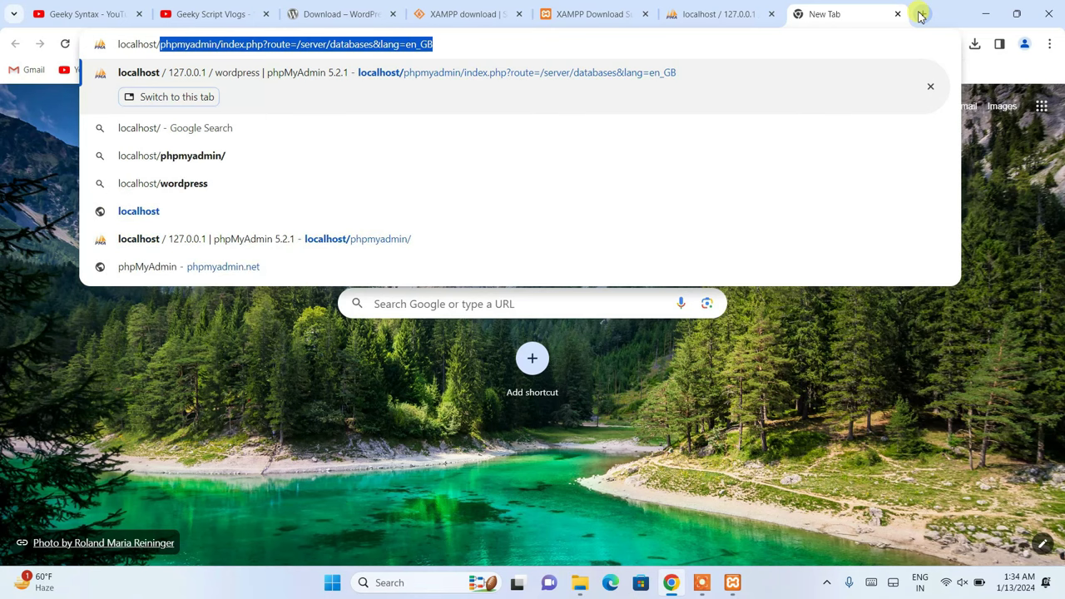
type("wordpress")
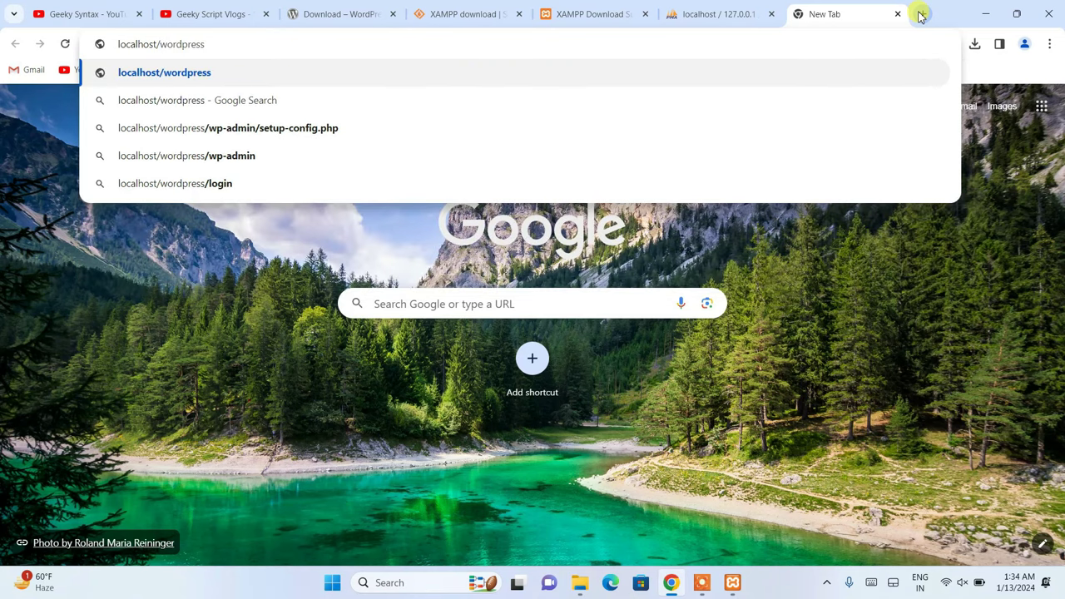
key("Return")
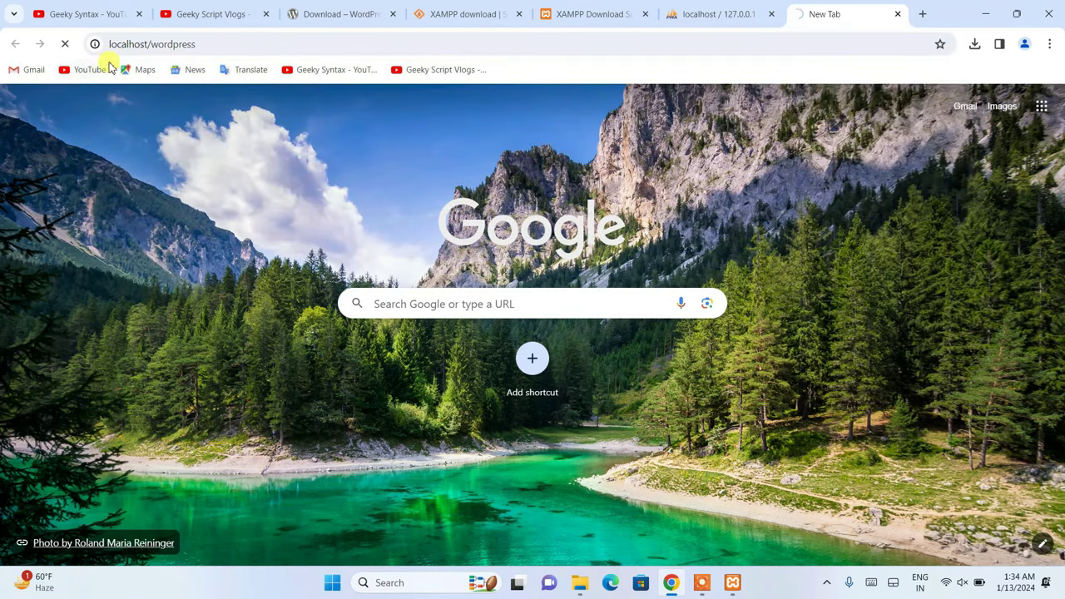
left_click(580, 582)
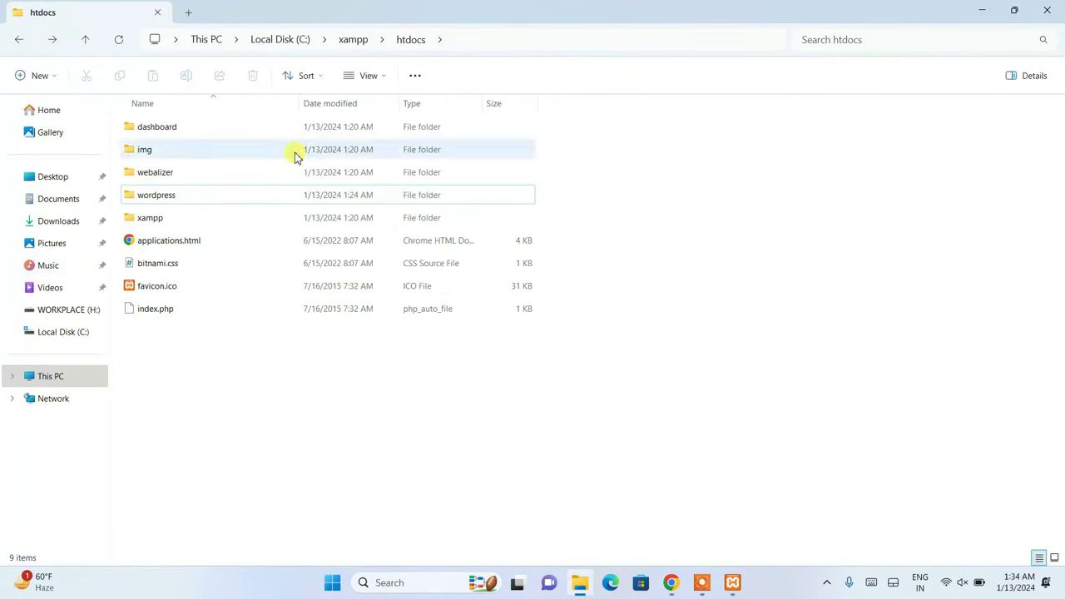
- Select the wordpress folder and minimize File Explorer to reveal the WordPress language page
left_click(222, 195)
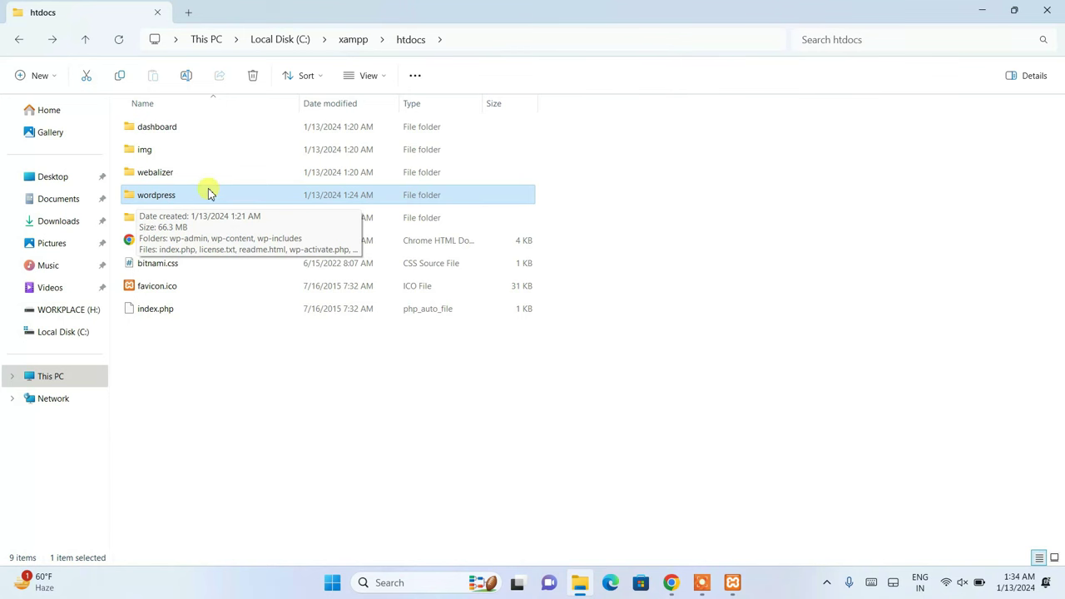
left_click(980, 12)
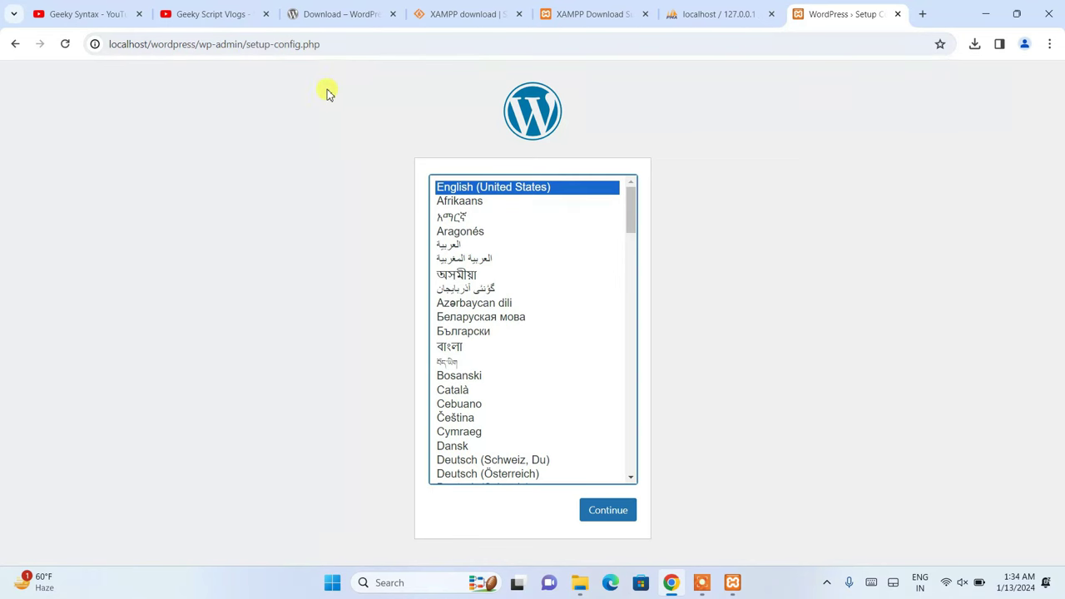
- Continue setup in English (United States) and check the database name in phpMyAdmin
scroll(514, 275, "down", 5)
scroll(516, 277, "up", 5)
left_click(616, 516)
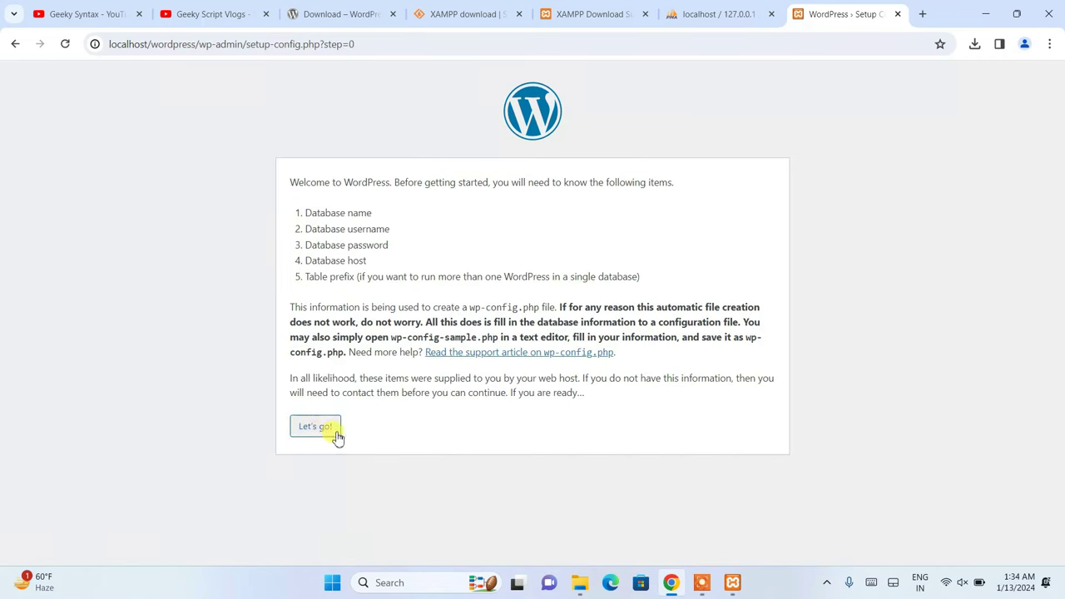
left_click(321, 429)
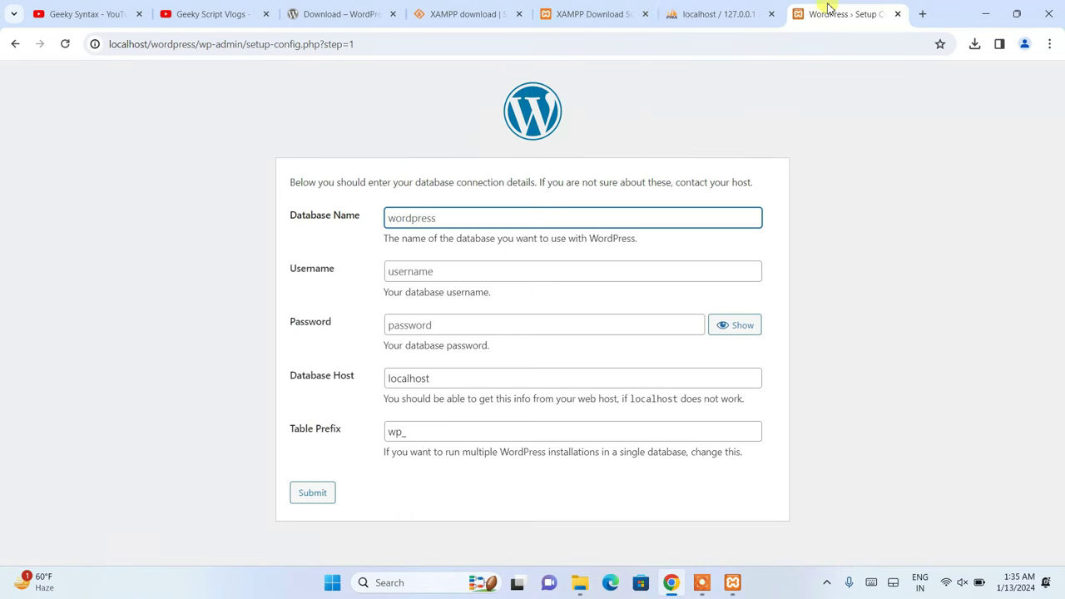
left_click(732, 14)
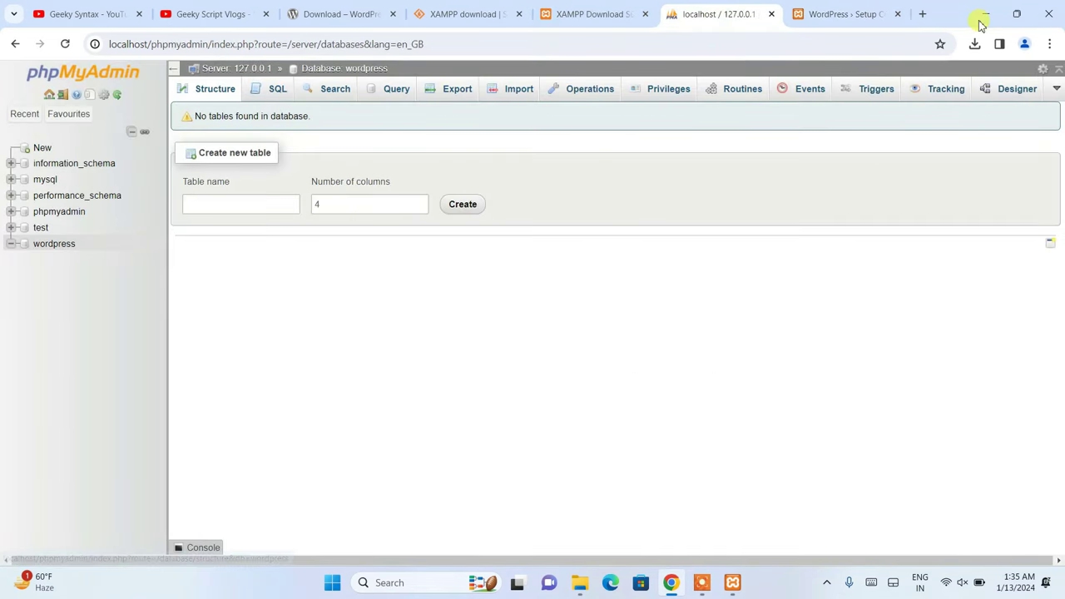
left_click(858, 15)
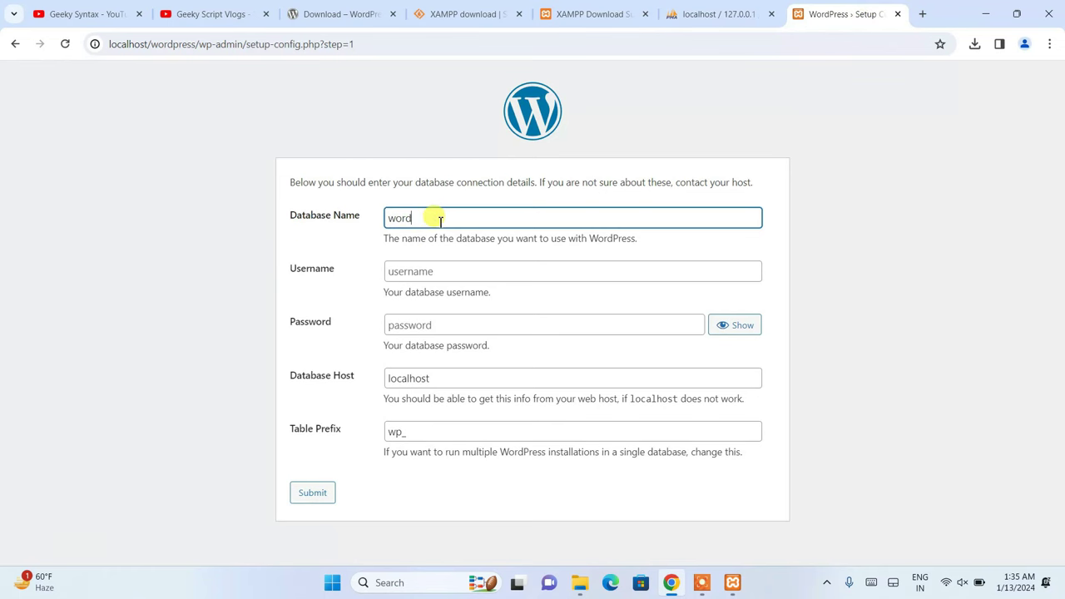
- Submit database name wordpress, username root and a blank password, then run the installation
left_click(440, 218)
type("wordpress")
left_click(408, 270)
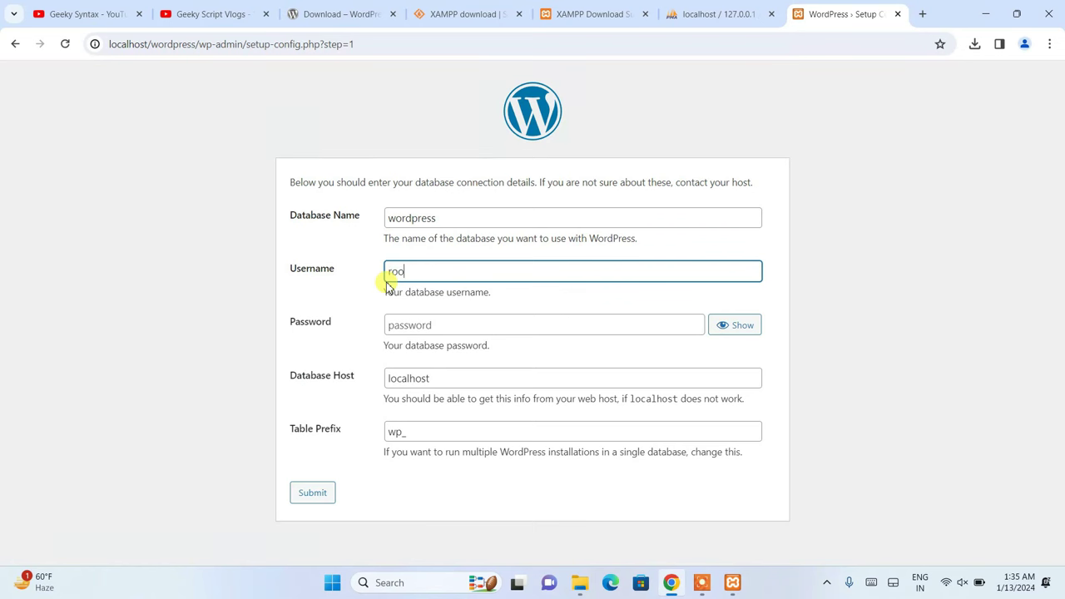
left_click(416, 323)
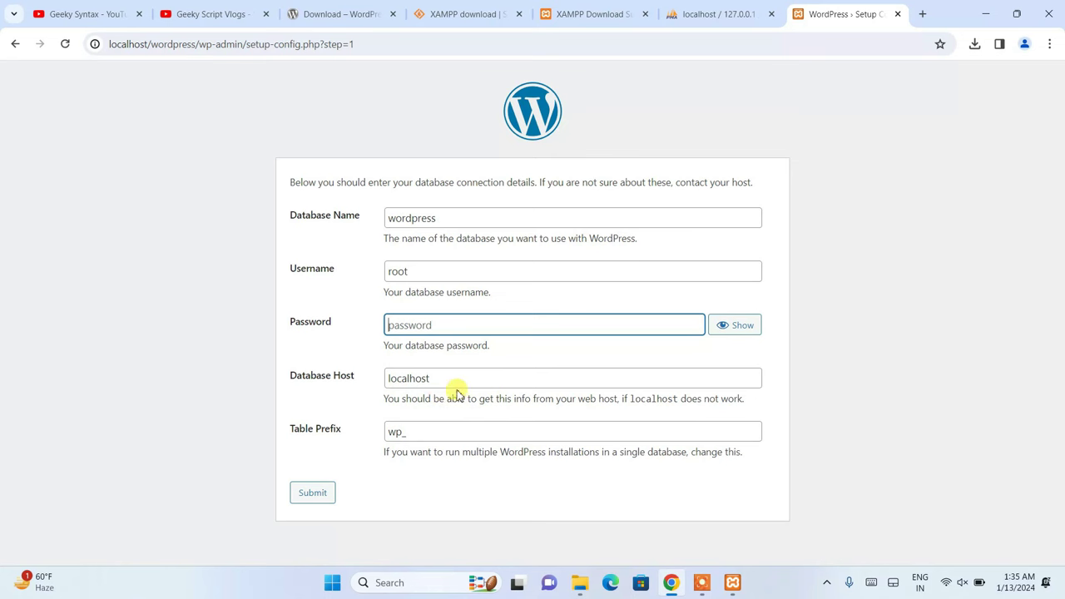
left_click(321, 496)
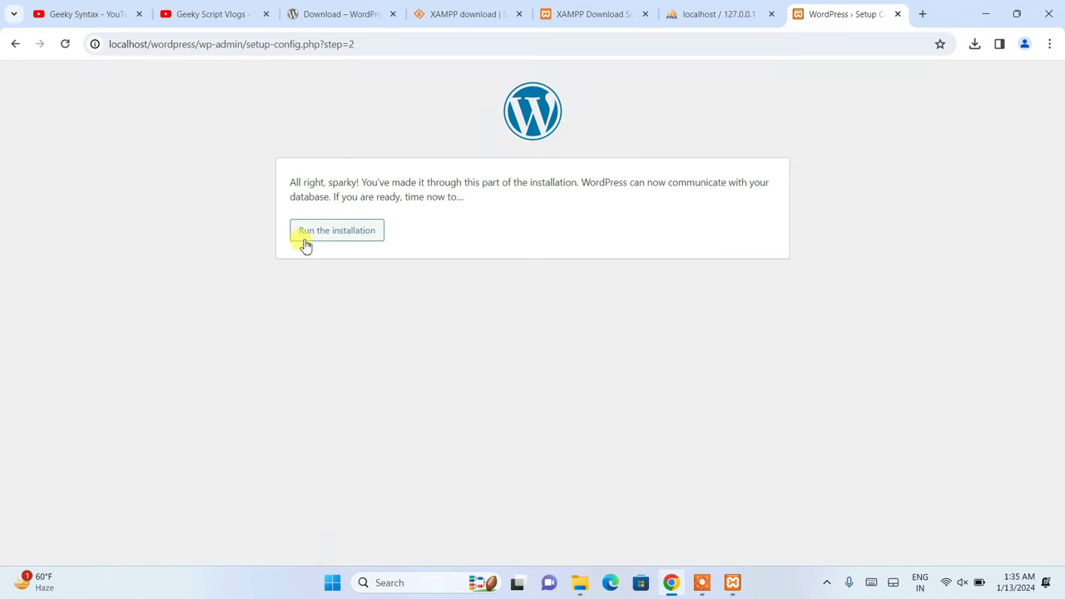
left_click(318, 232)
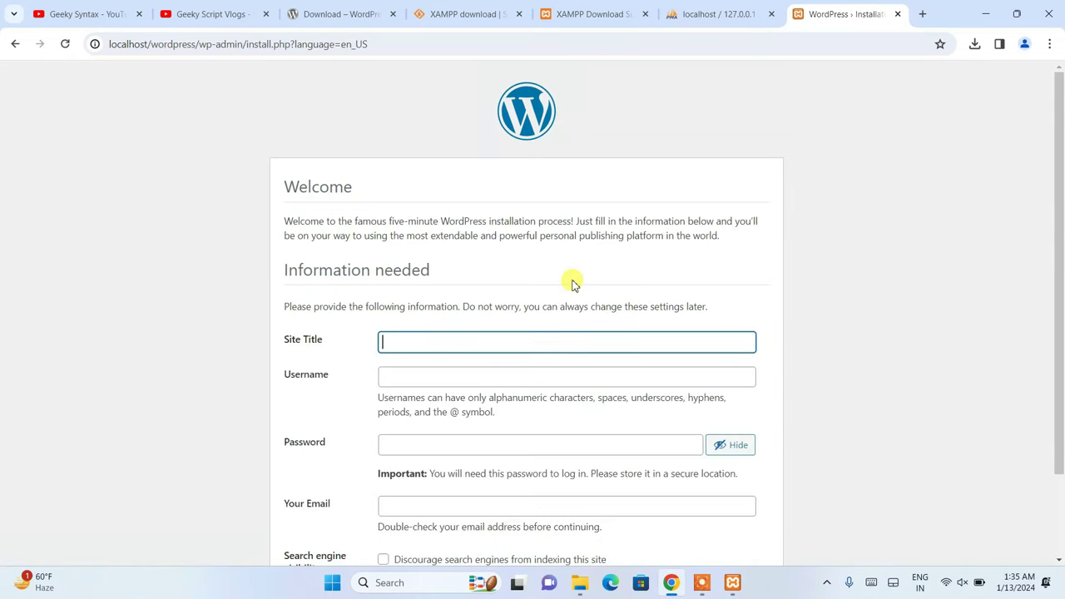
- Enter site title geekyscript, admin username root, and replace the suggested password
scroll(572, 284, "down", 1)
scroll(571, 284, "down", 1)
left_click(401, 227)
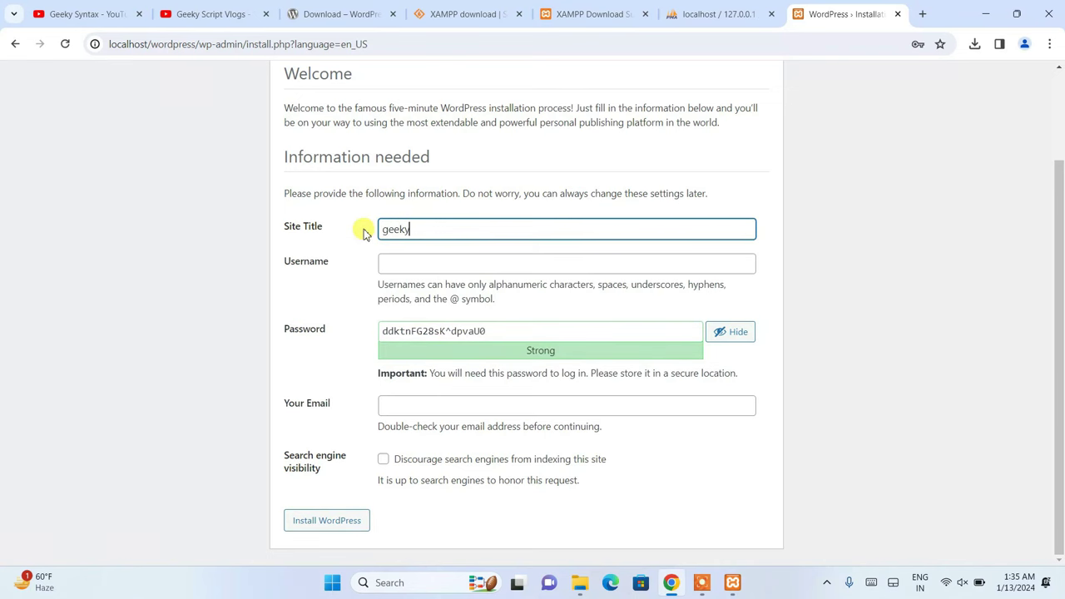
type("t")
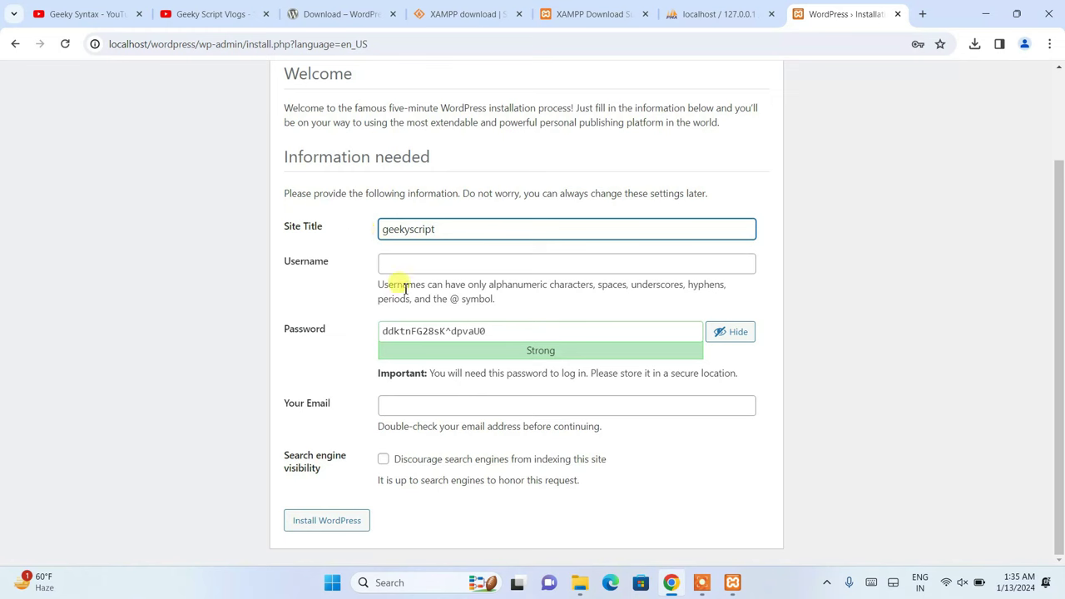
left_click(429, 264)
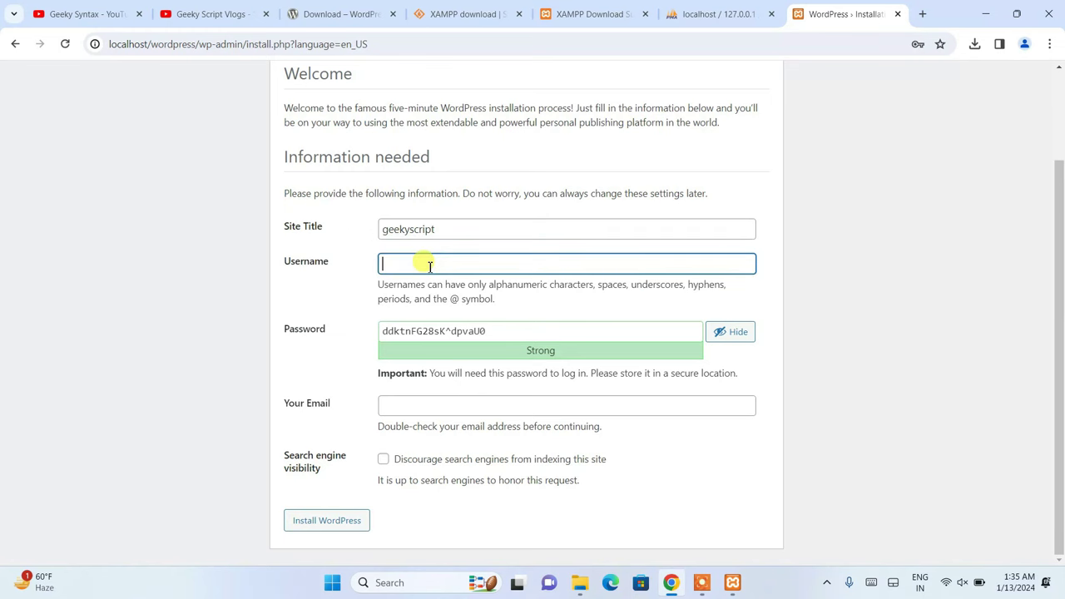
type("root")
left_click_drag(506, 331, 271, 329)
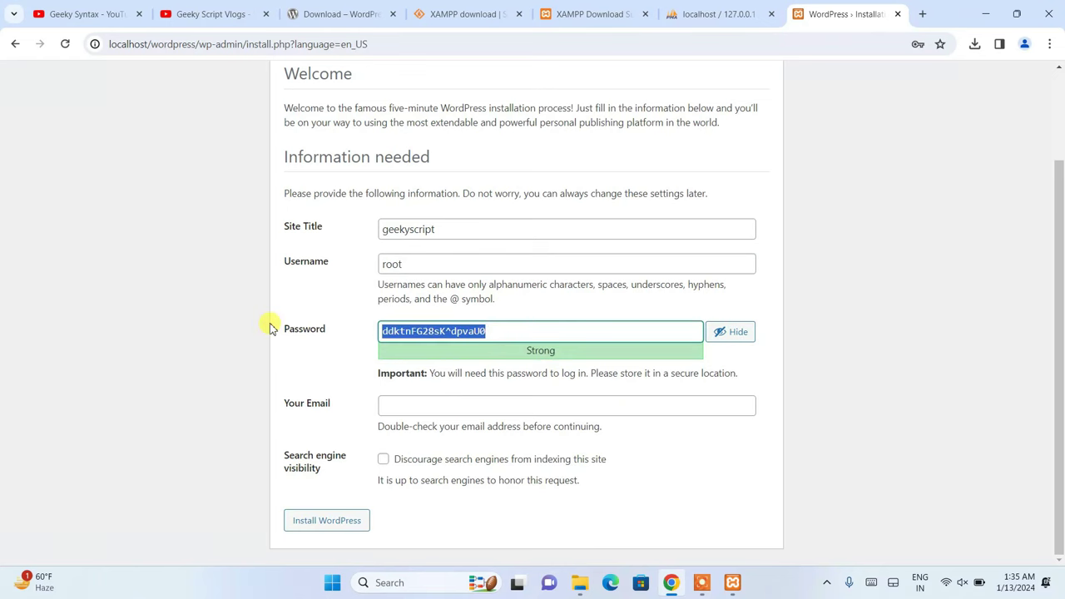
type("root")
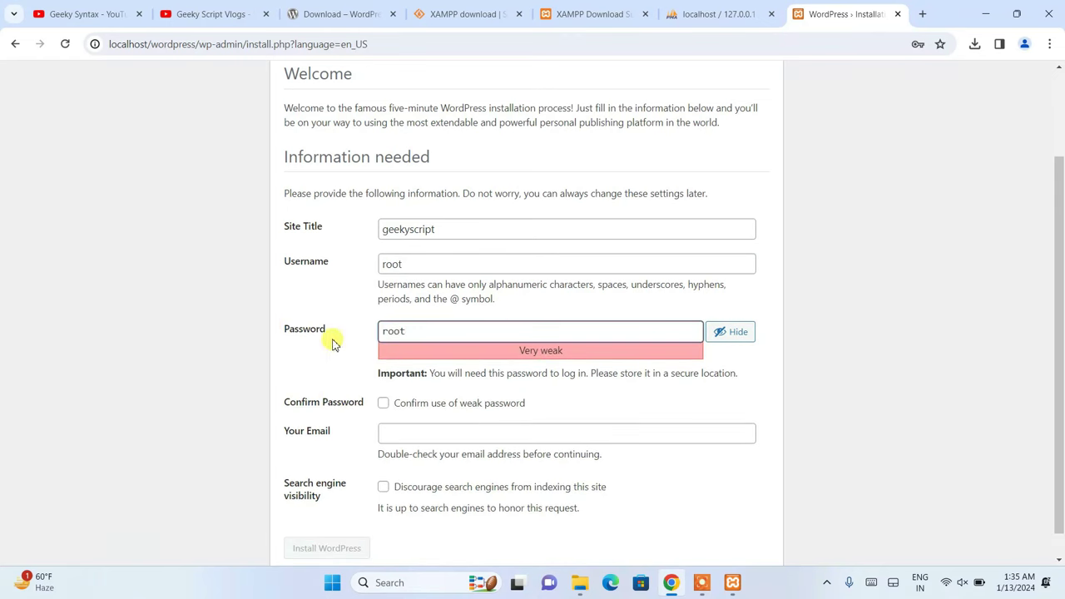
- Confirm the weak password, enter the admin e-mail, install WordPress, and go to login
left_click(453, 403)
left_click(450, 406)
left_click(450, 406)
scroll(585, 402, "down", 1)
left_click(489, 413)
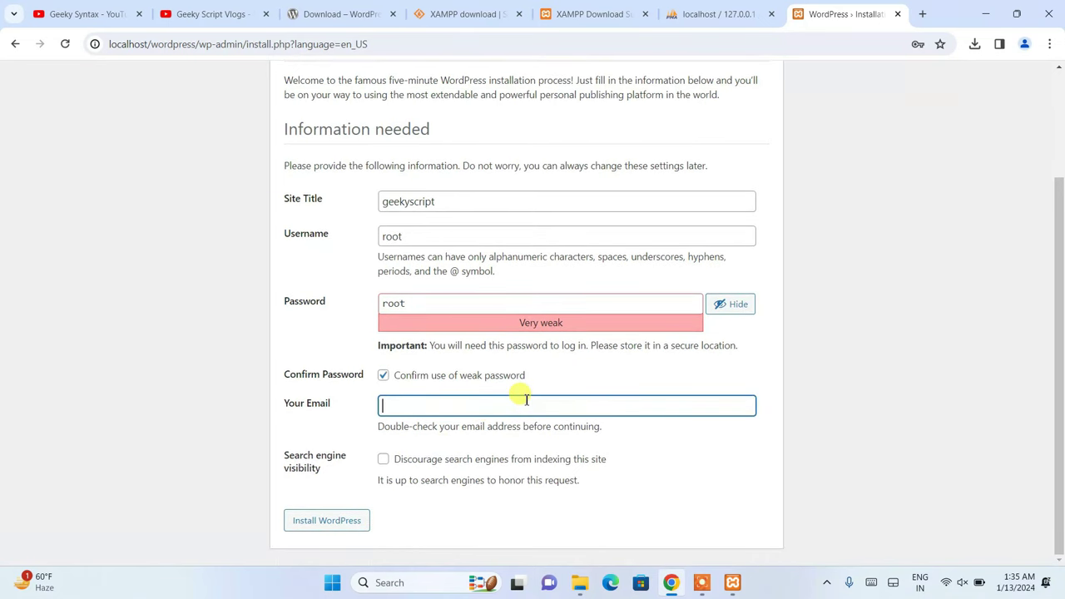
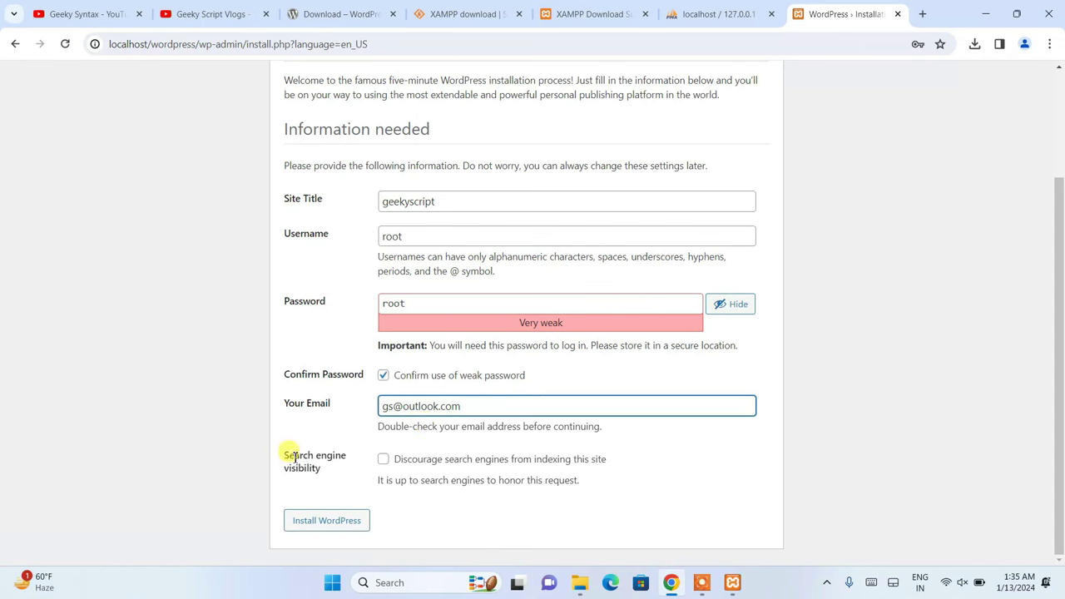
left_click(327, 521)
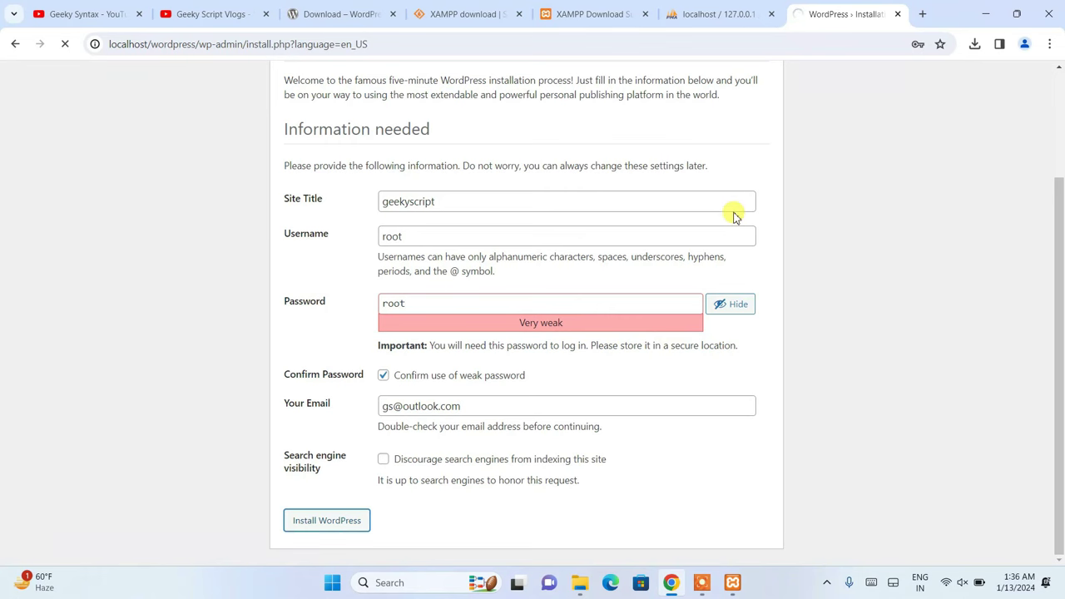
scroll(734, 216, "up", 2)
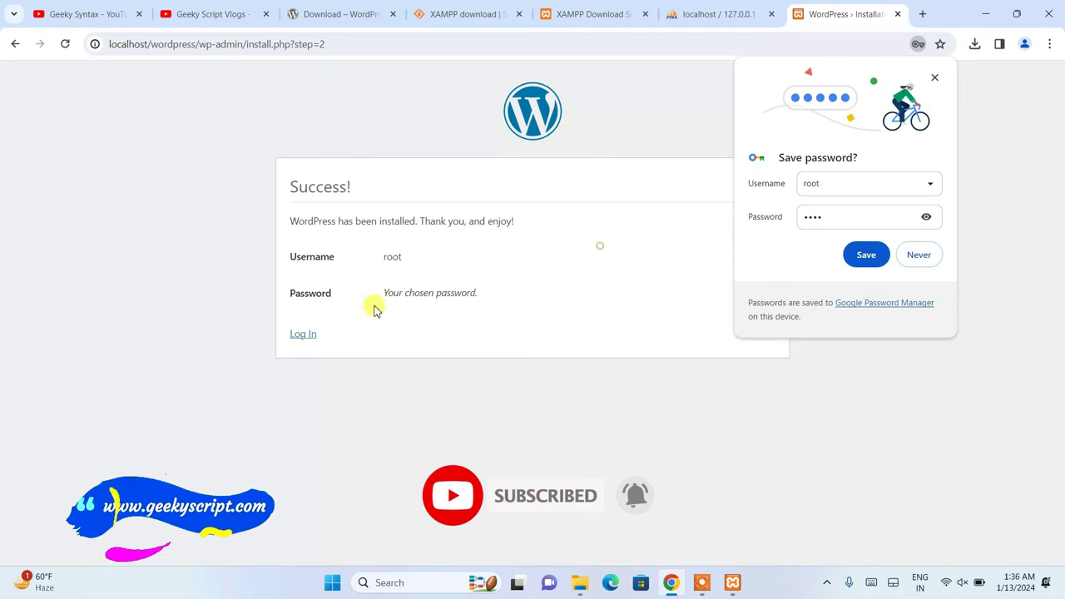
left_click(305, 335)
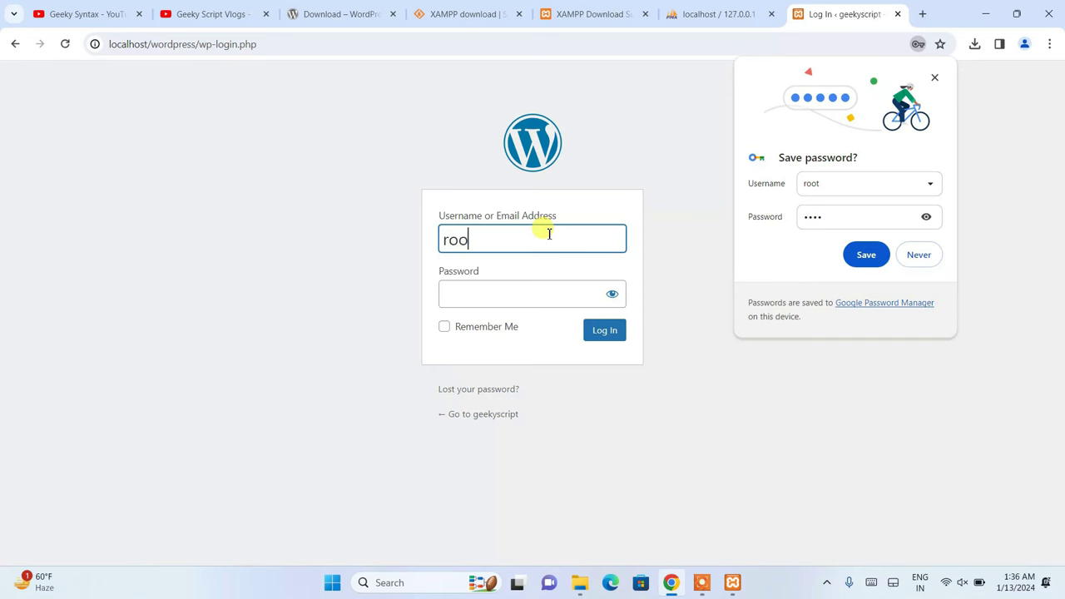
- Enter the admin password, tick Remember Me, and log into the dashboard
key("Tab")
type("roo")
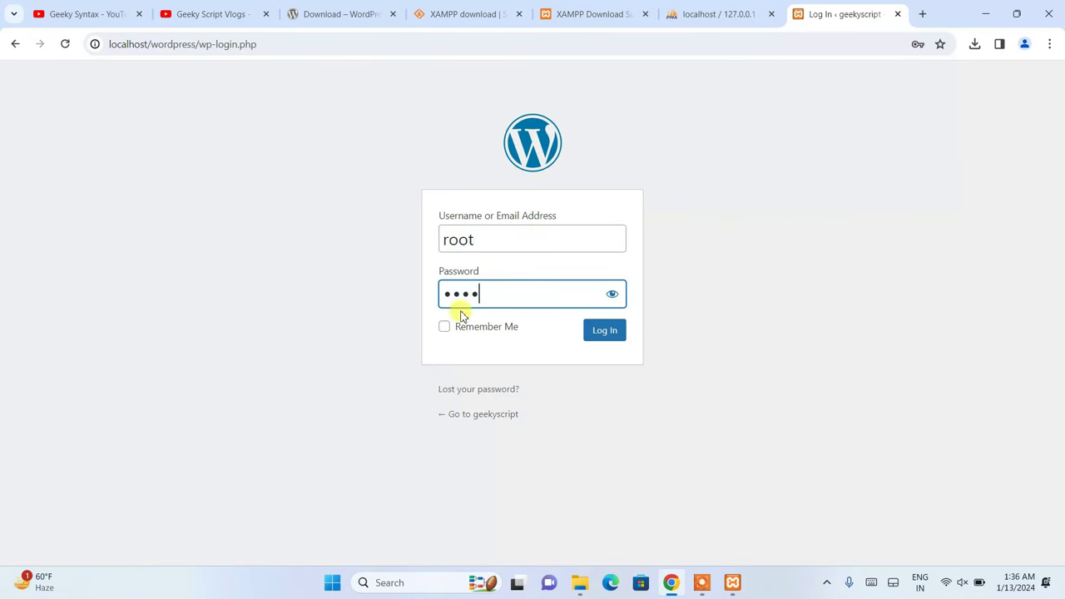
left_click(462, 331)
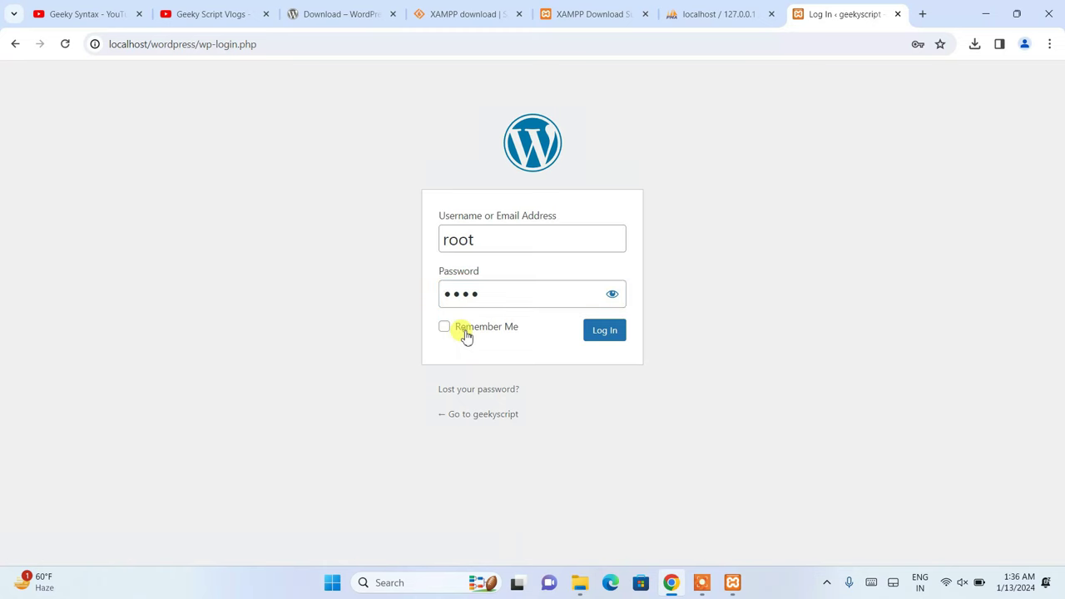
left_click(602, 333)
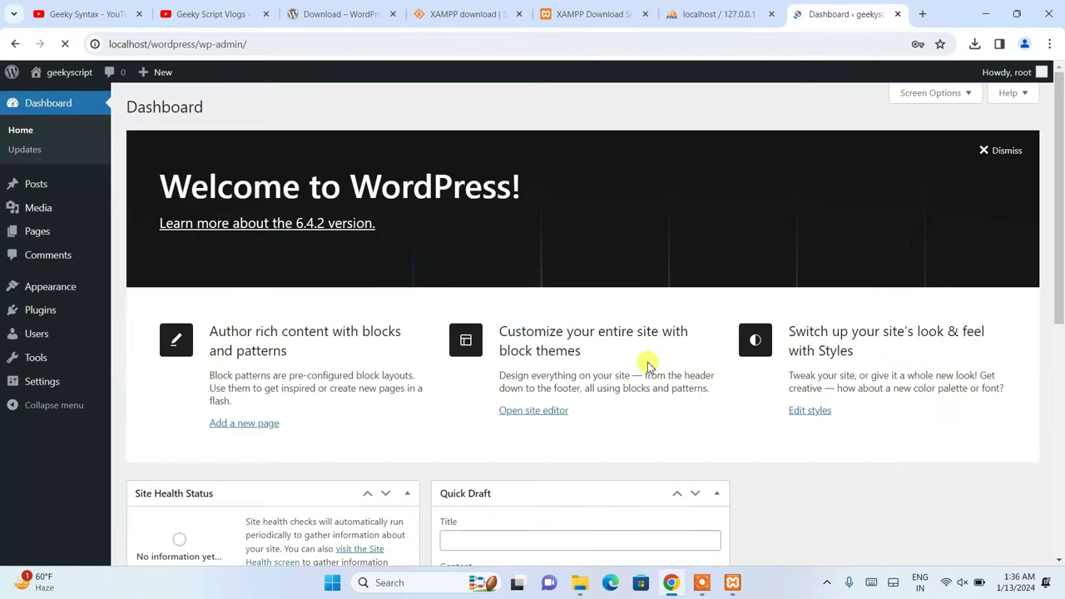
left_click_drag(165, 173, 675, 174)
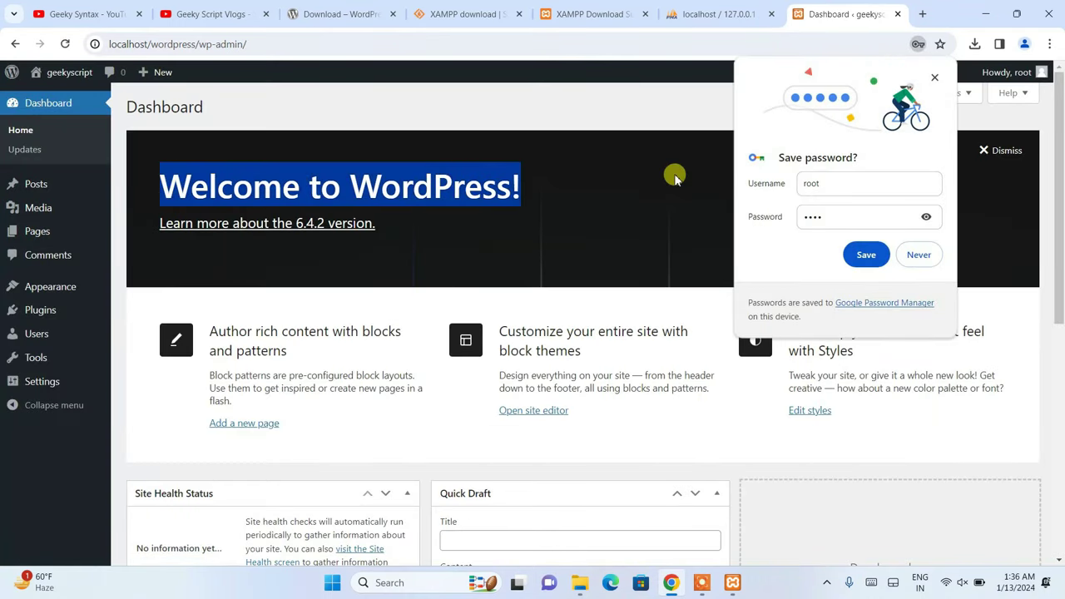
left_click(588, 185)
scroll(316, 283, "down", 5)
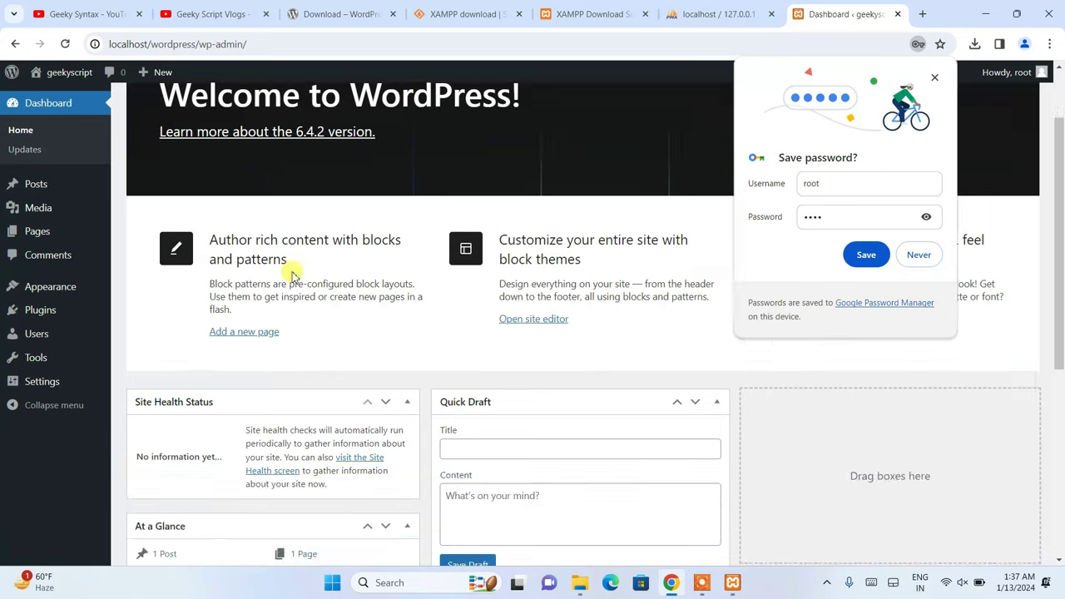
scroll(339, 289, "up", 5)
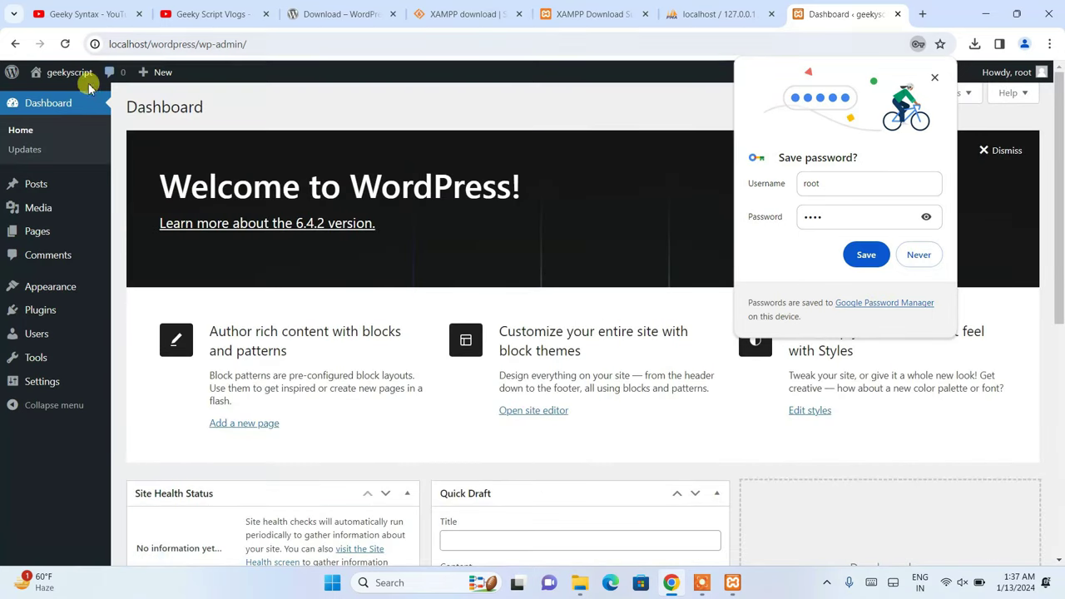
- Visit the geekyscript public homepage, declining to save the password, and scroll through it
mouse_move(68, 78)
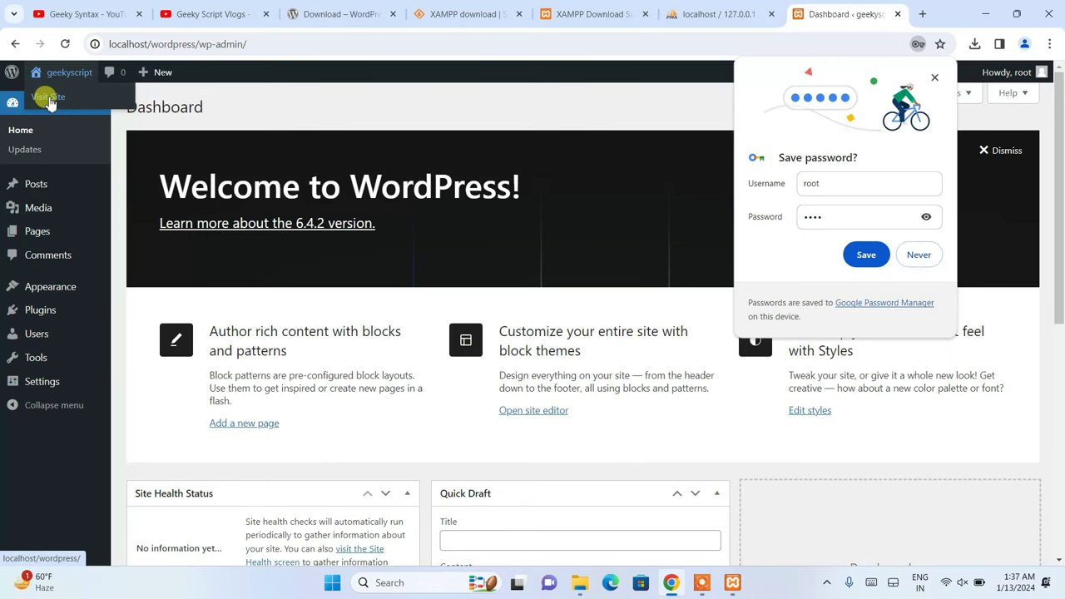
left_click(50, 98)
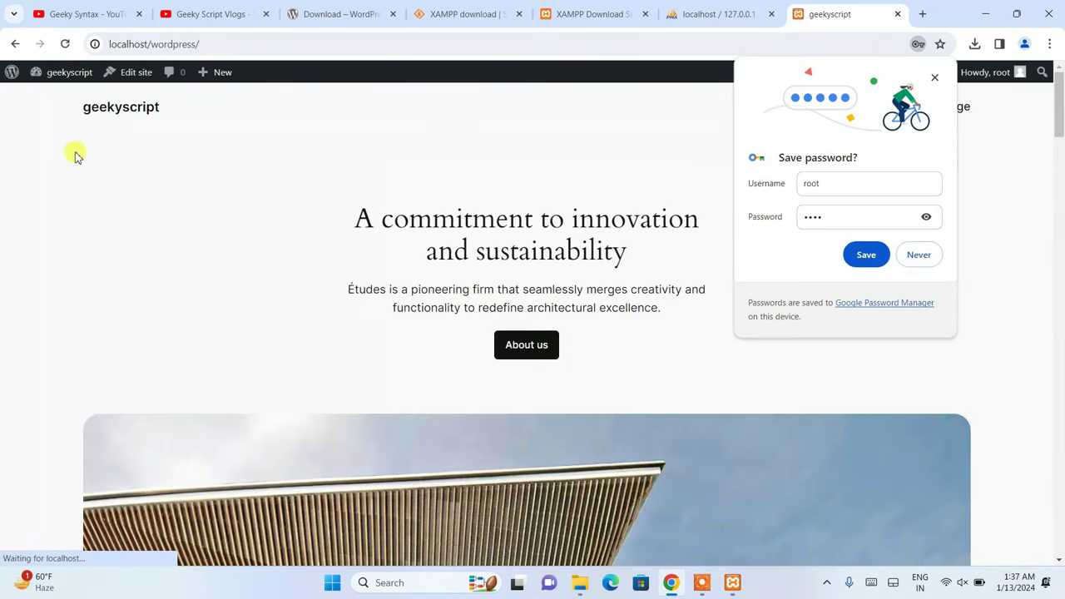
left_click(918, 254)
scroll(351, 172, "down", 20)
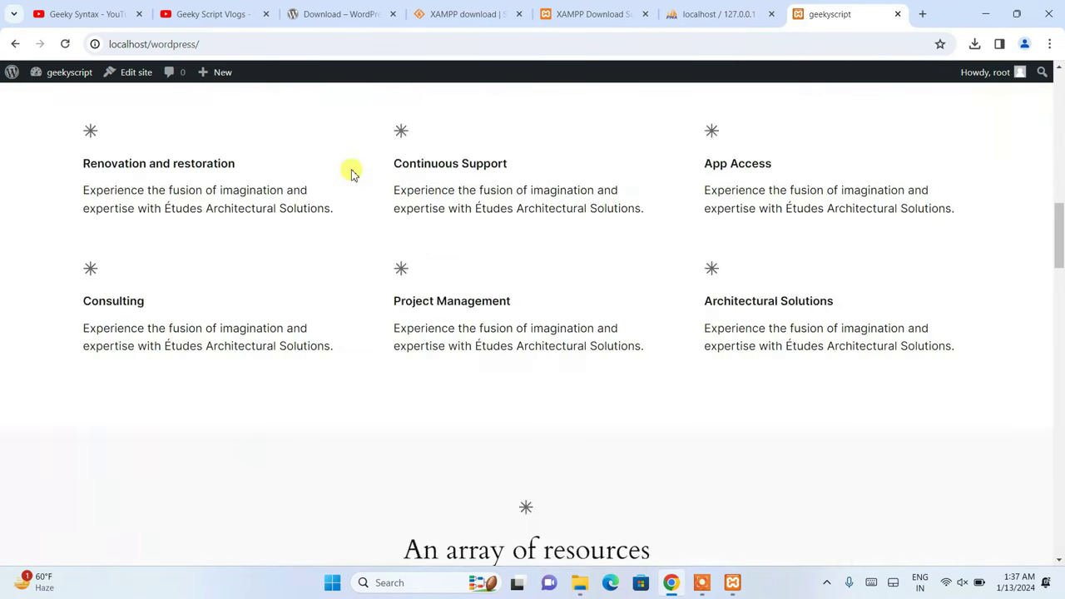
scroll(351, 171, "down", 20)
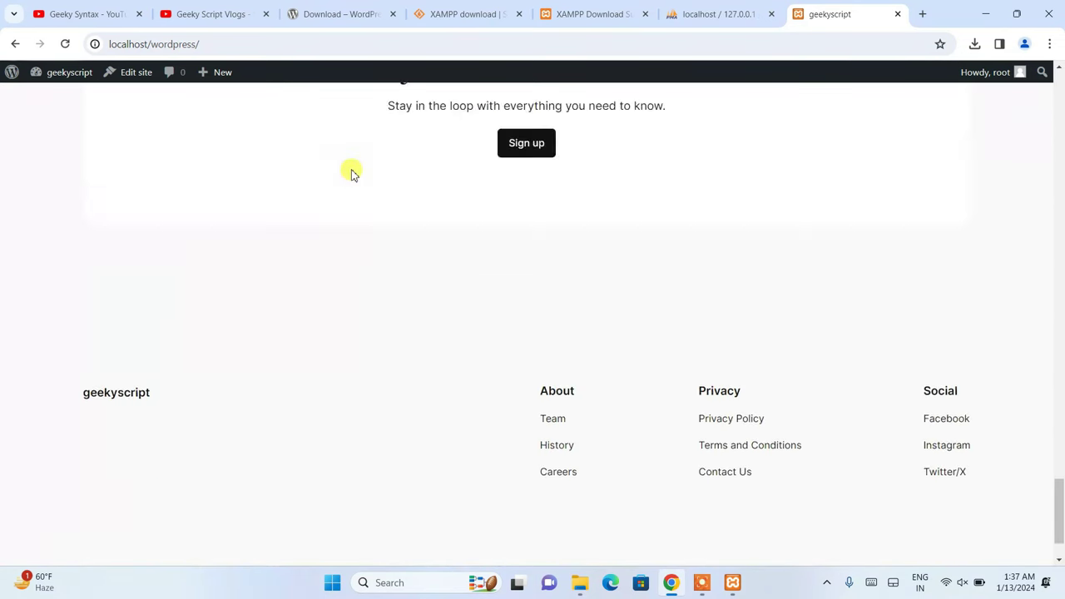
scroll(375, 269, "up", 20)
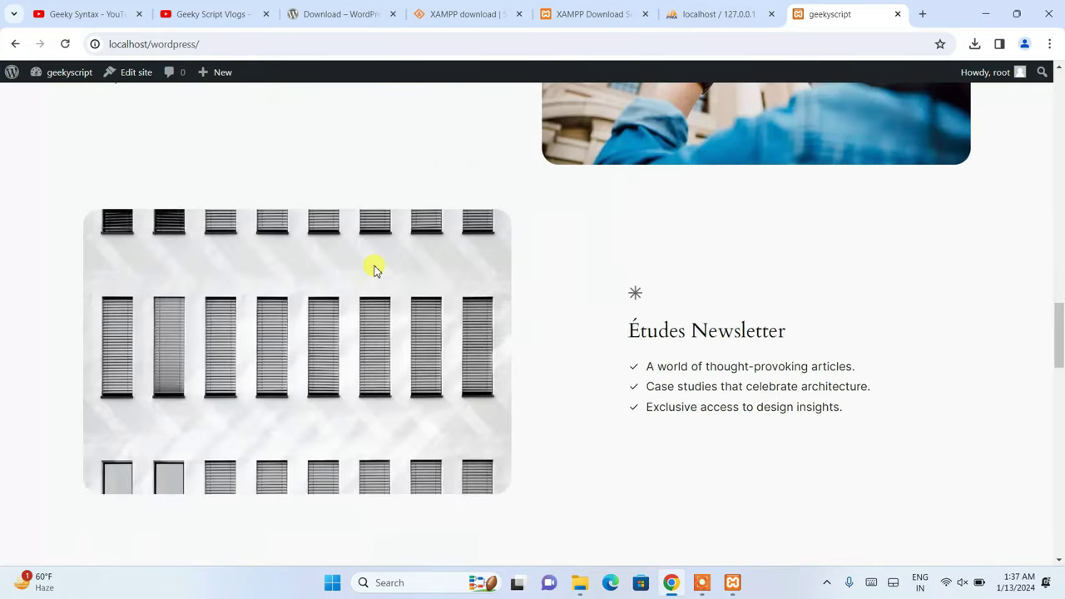
scroll(375, 269, "up", 5)
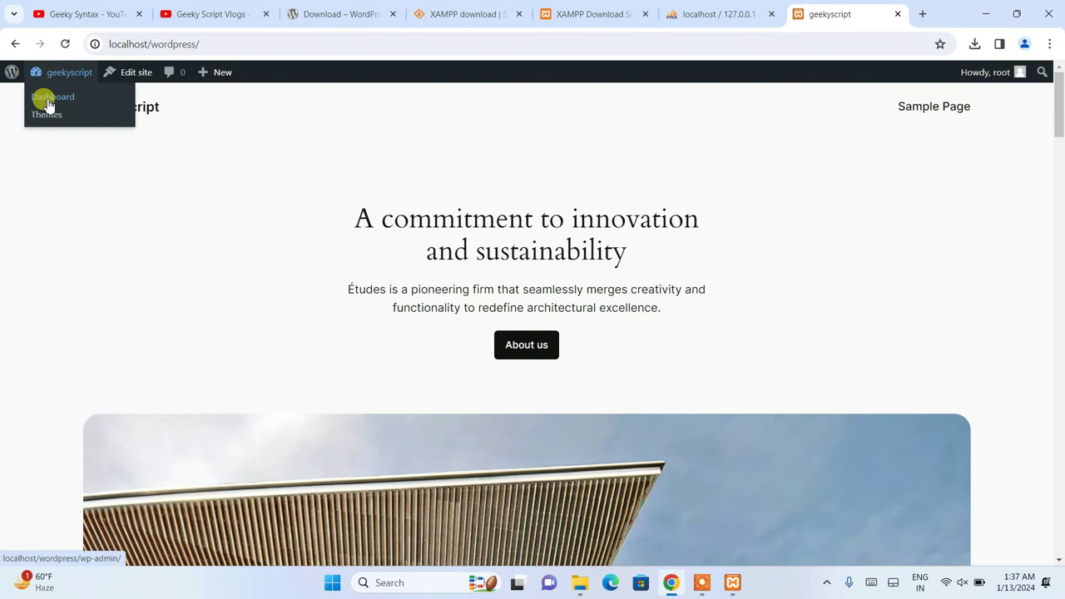
- Open Appearance > Themes > Add New Theme, browse popular themes, then switch to the Geeky Syntax tab
left_click(52, 102)
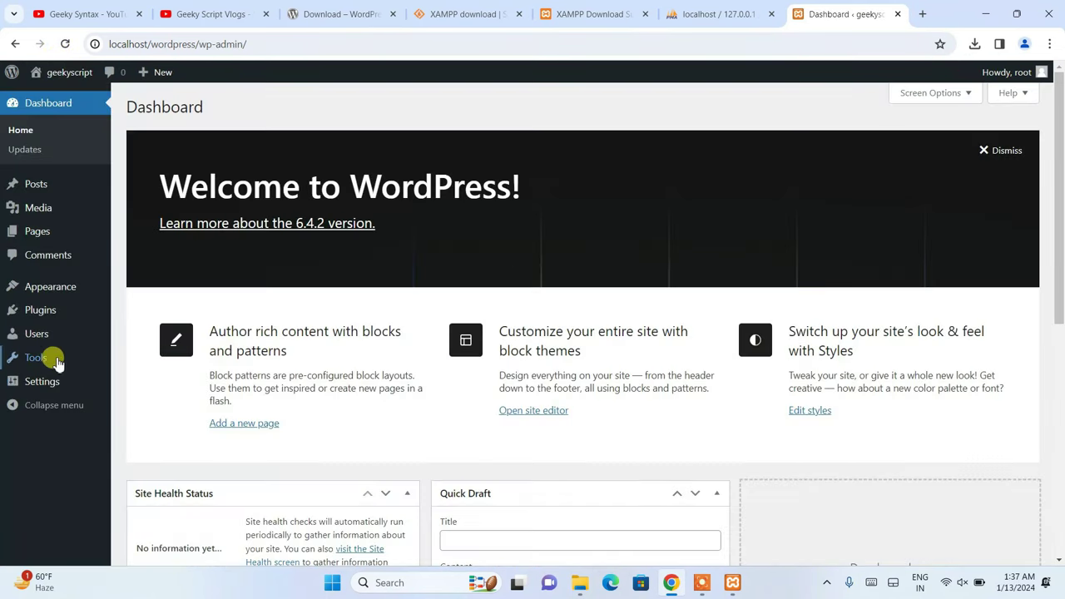
mouse_move(51, 290)
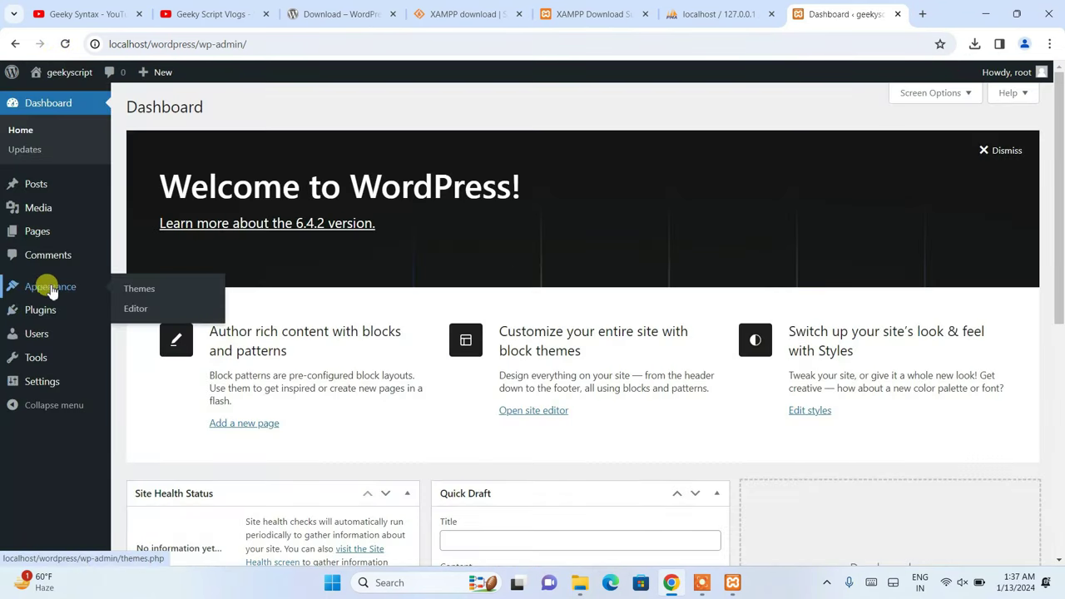
left_click(143, 290)
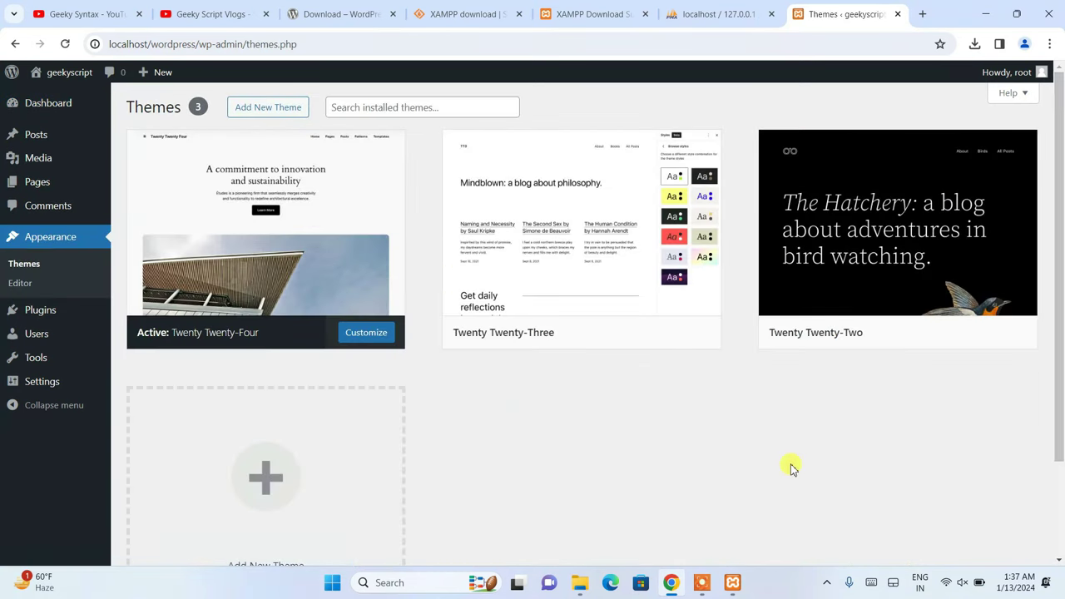
left_click(264, 107)
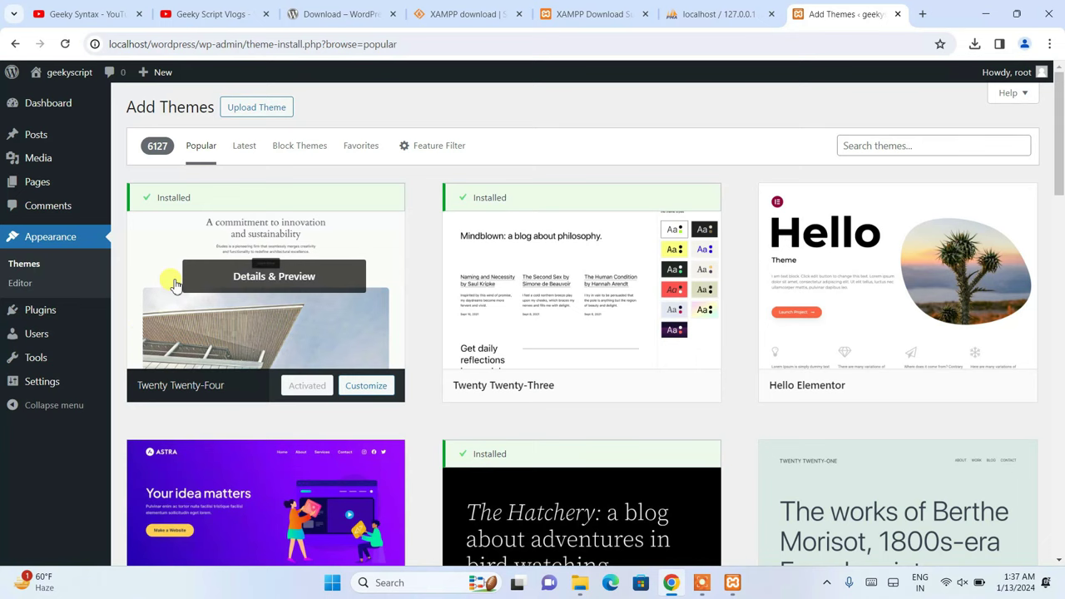
scroll(896, 328, "down", 1)
scroll(896, 328, "down", 15)
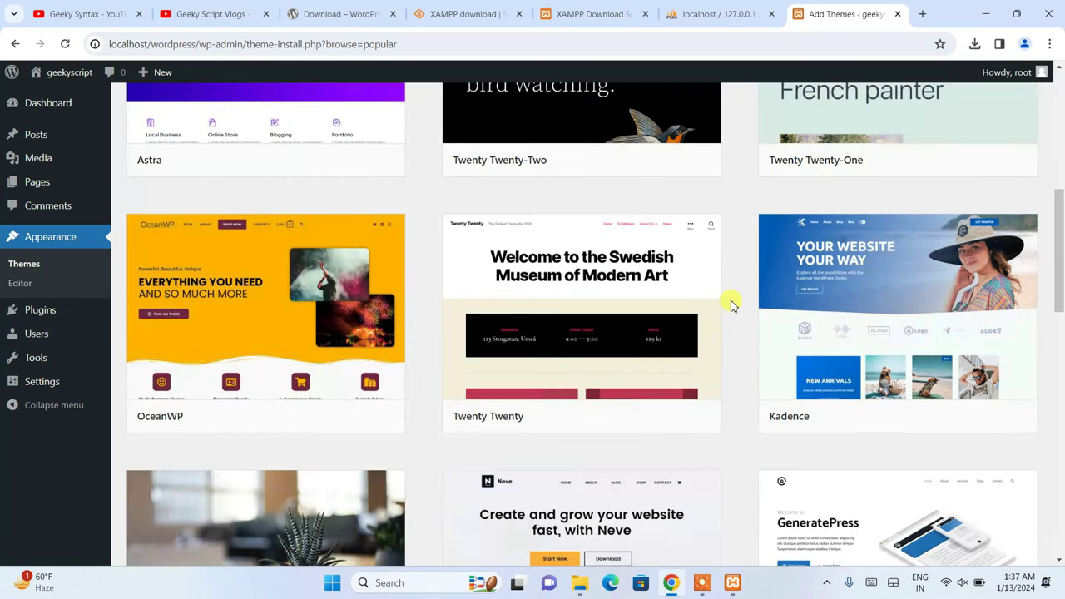
scroll(731, 306, "up", 15)
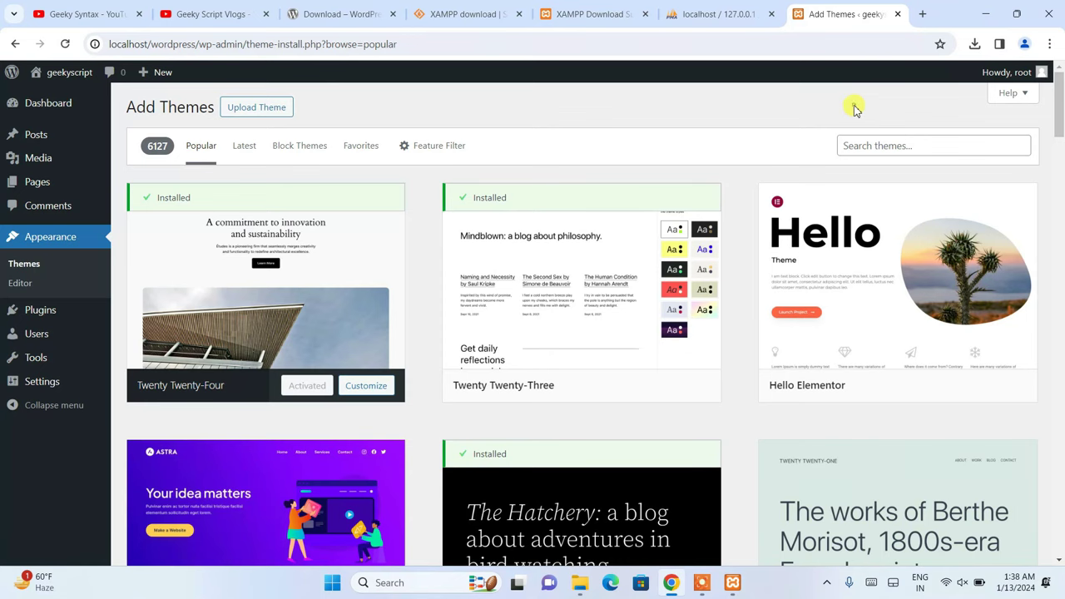
left_click(88, 14)
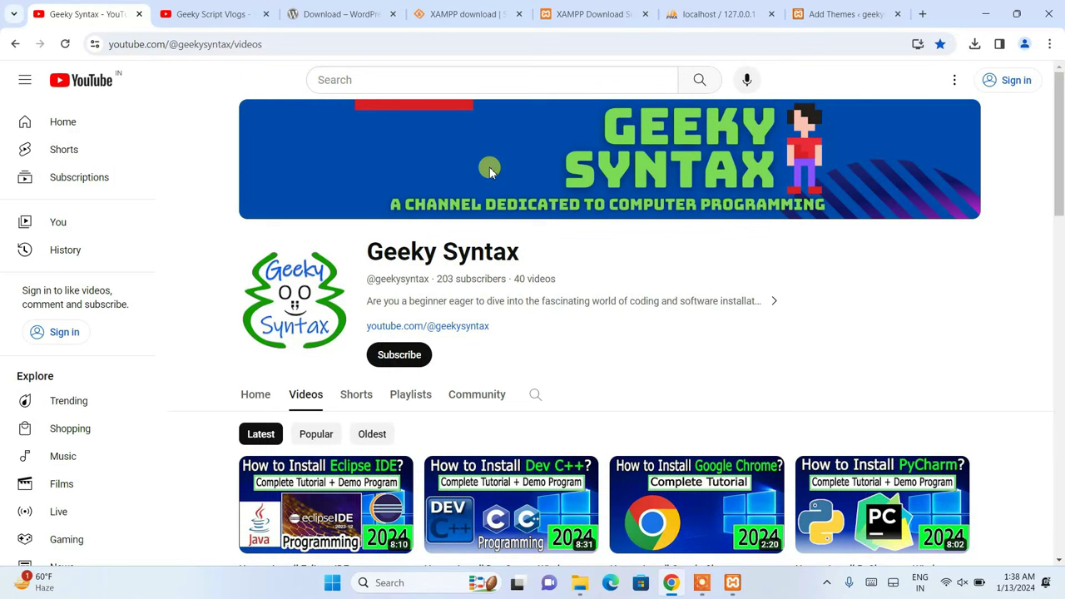
left_click_drag(378, 249, 588, 250)
left_click(587, 248)
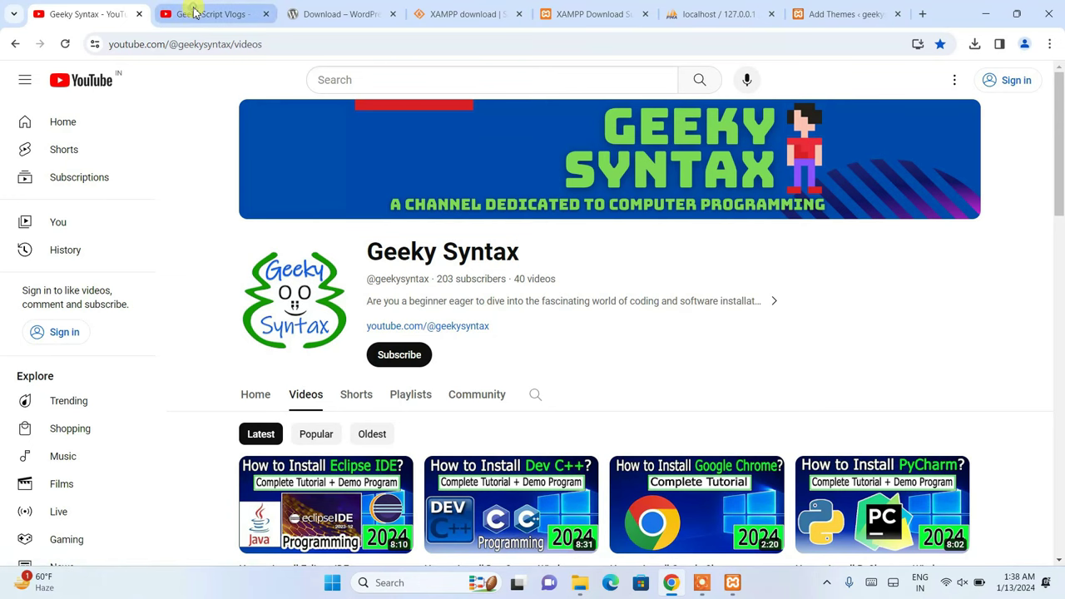
left_click(193, 10)
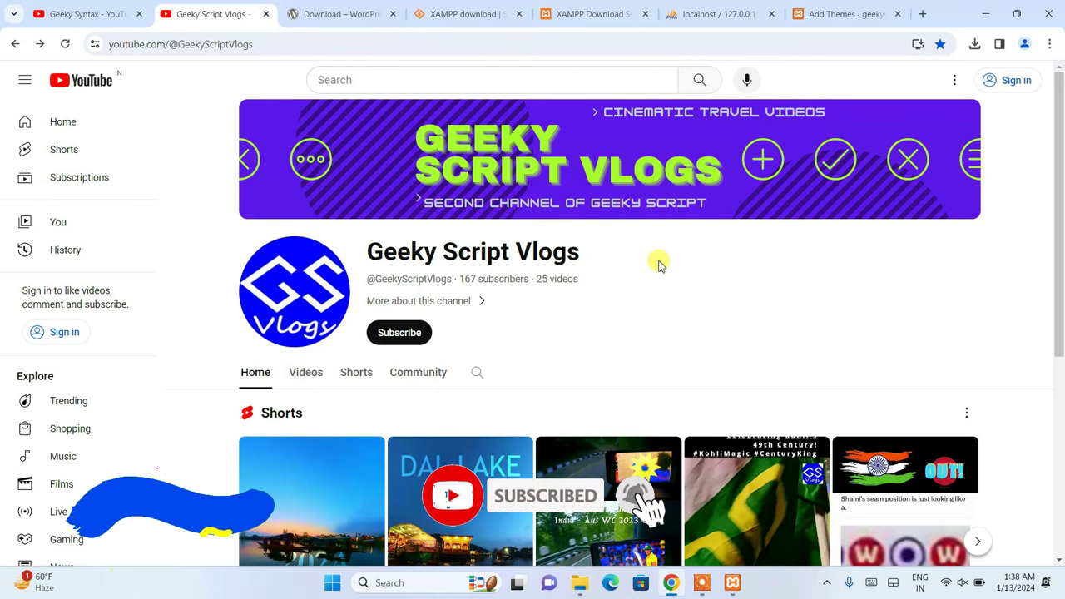
left_click(736, 15)
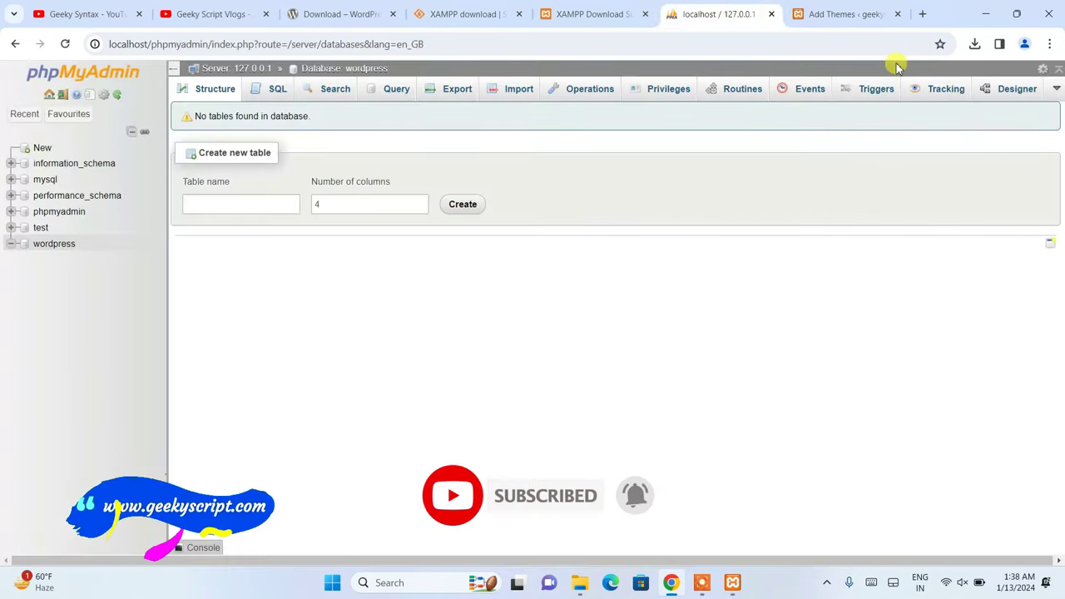
left_click(814, 15)
mouse_move(965, 243)
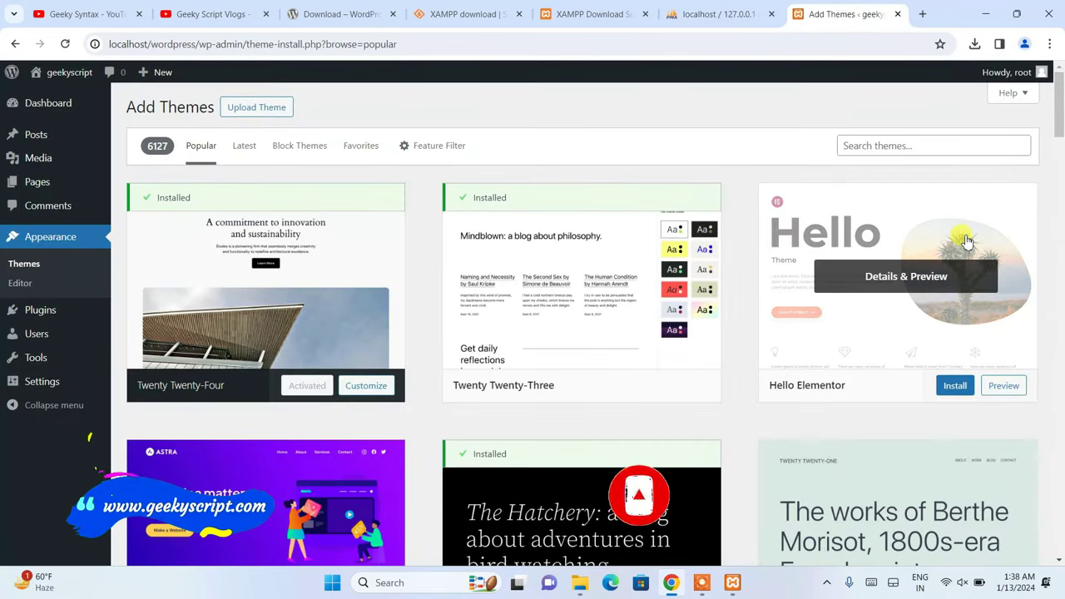